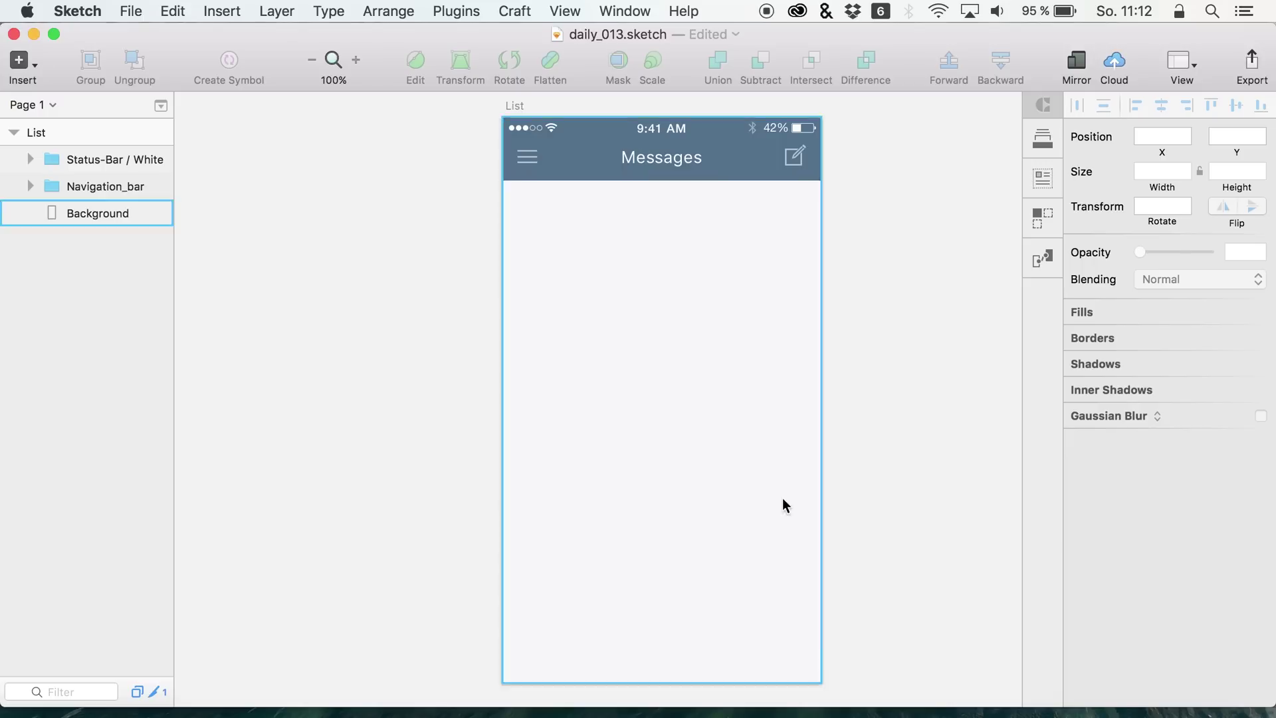
Draw a full-width rectangle directly under the Messages bar
{"action": "scroll", "coordinate": [819, 500], "scroll_direction": "right", "scroll_amount": 2}
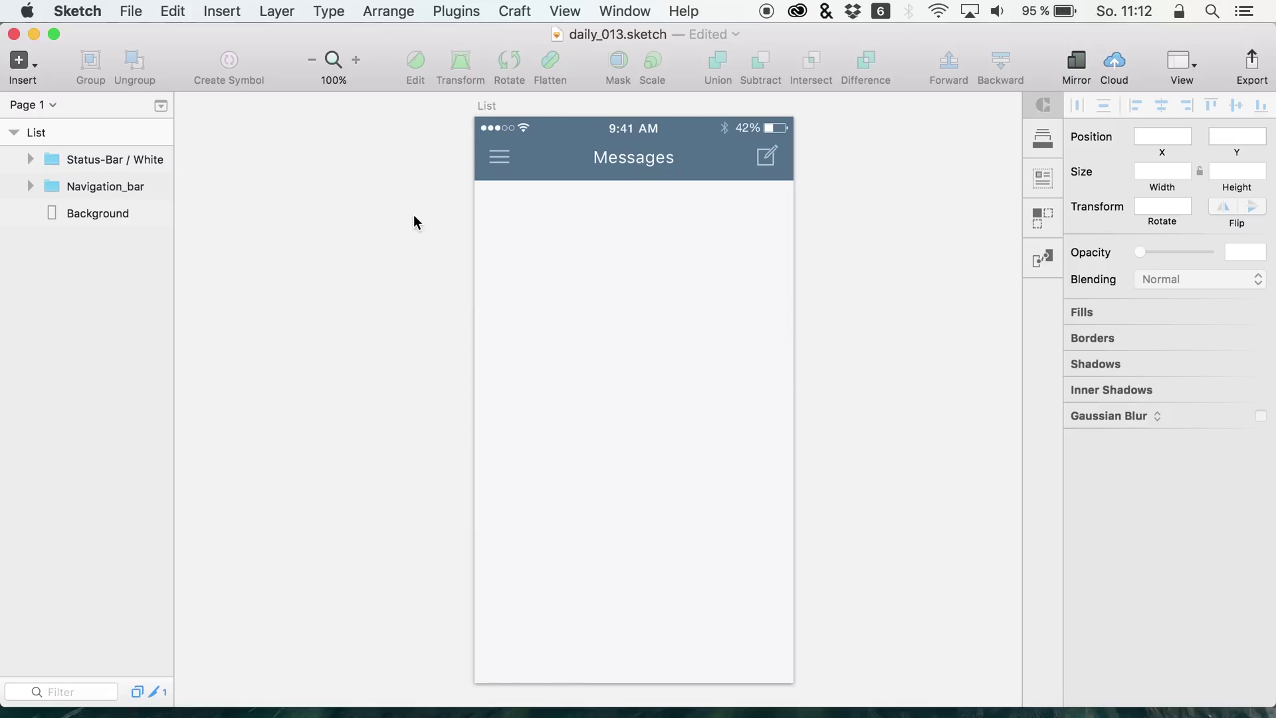
{"action": "left_click", "coordinate": [98, 214]}
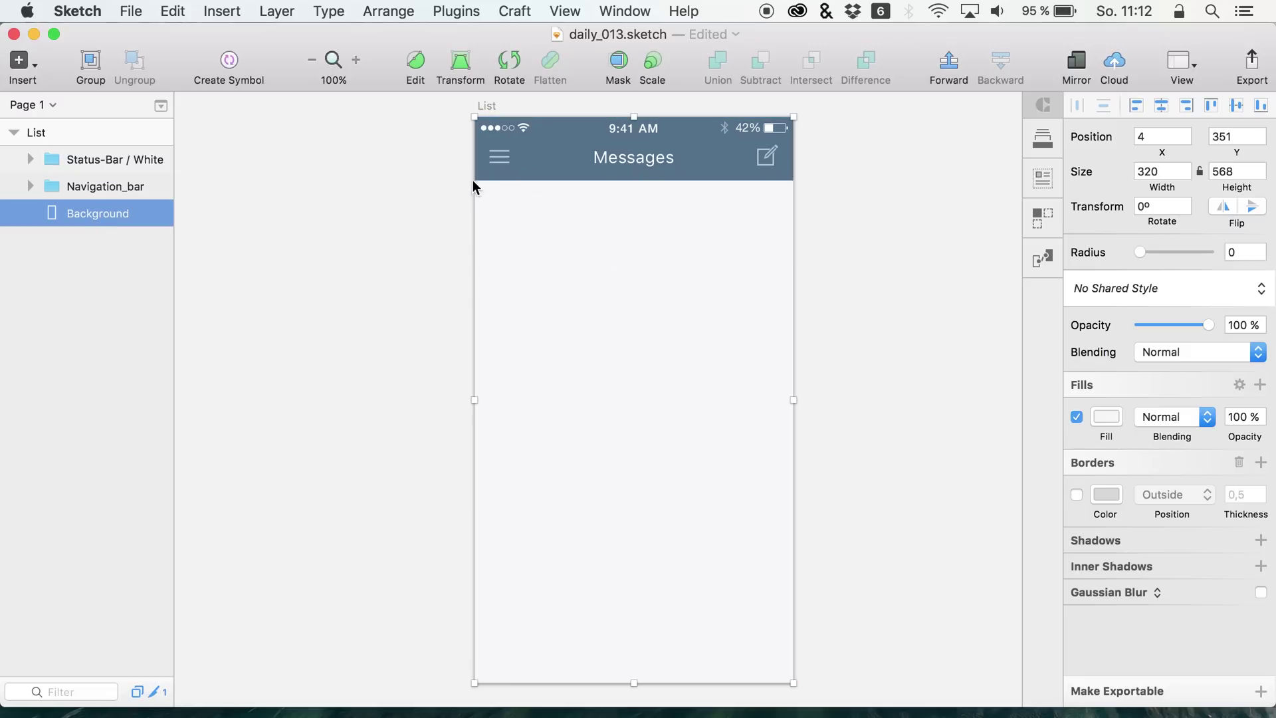
{"action": "key", "text": "r"}
{"action": "left_click_drag", "start_coordinate": [474, 197], "coordinate": [791, 265]}
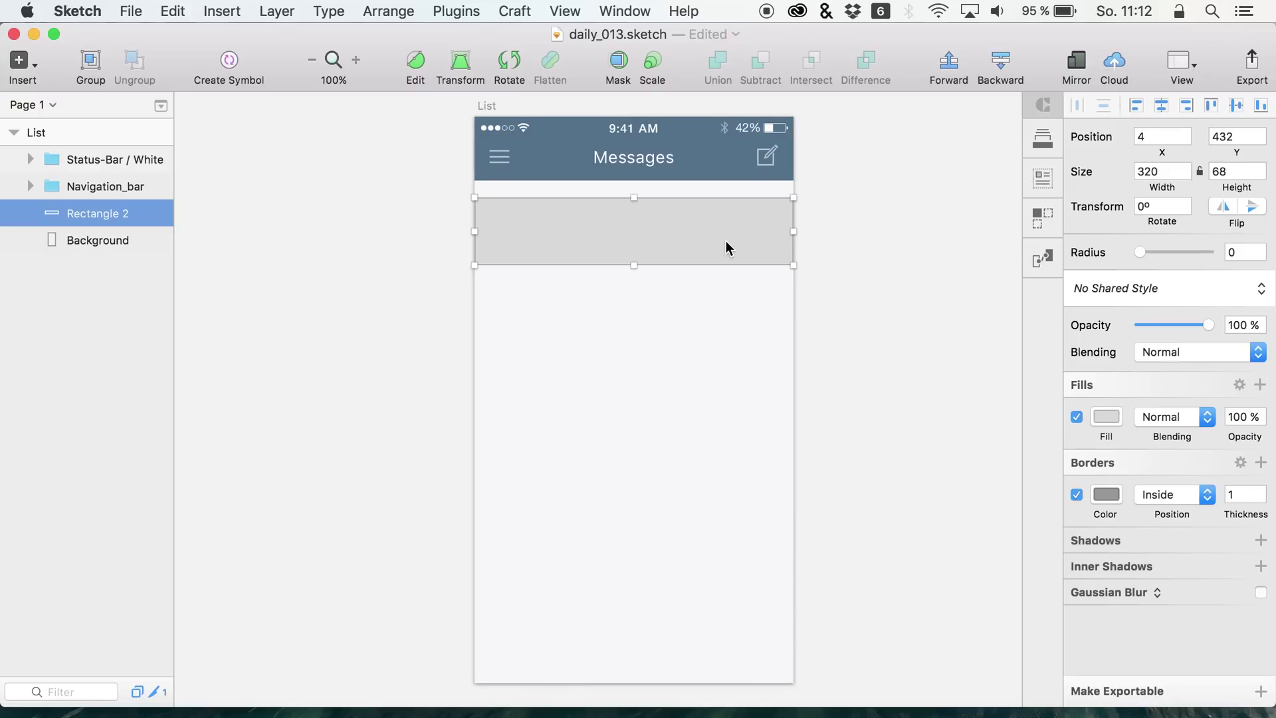
{"action": "left_click_drag", "start_coordinate": [725, 241], "coordinate": [723, 226]}
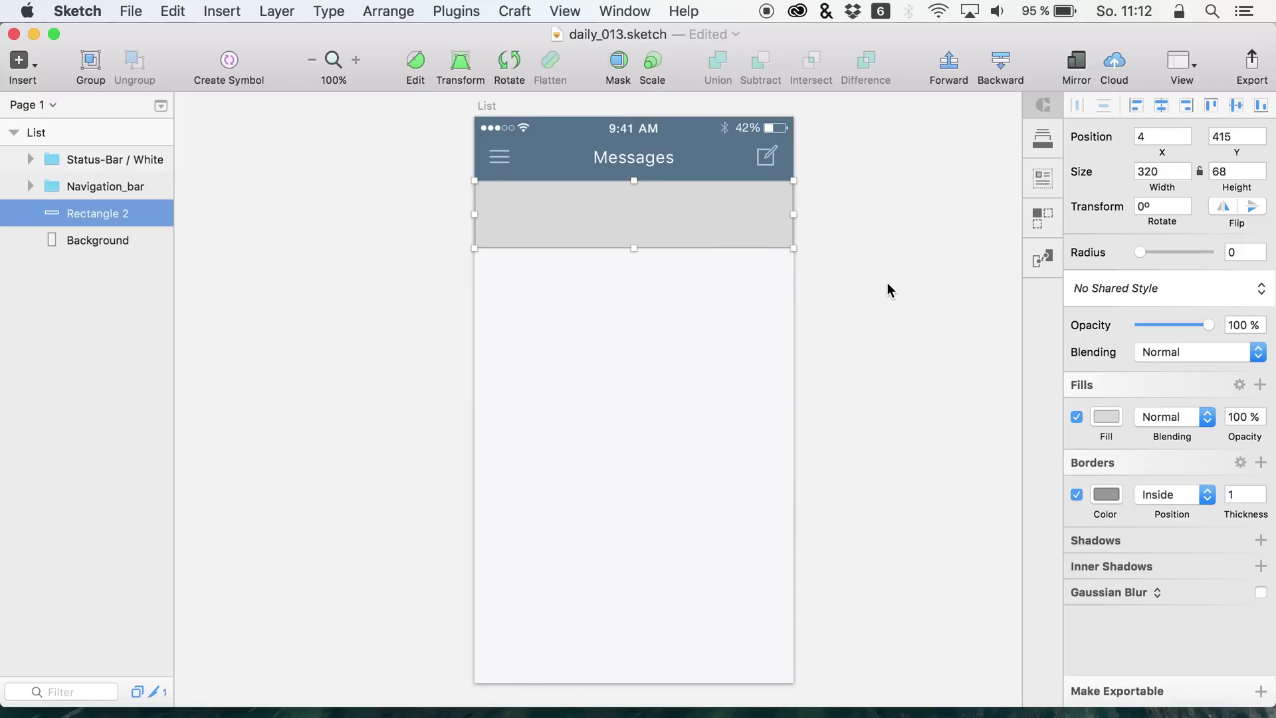
Set the rectangle's fill to FFFFFF
{"action": "left_click", "coordinate": [1106, 417]}
{"action": "type", "text": "ffffff"}
{"action": "key", "text": "Return"}
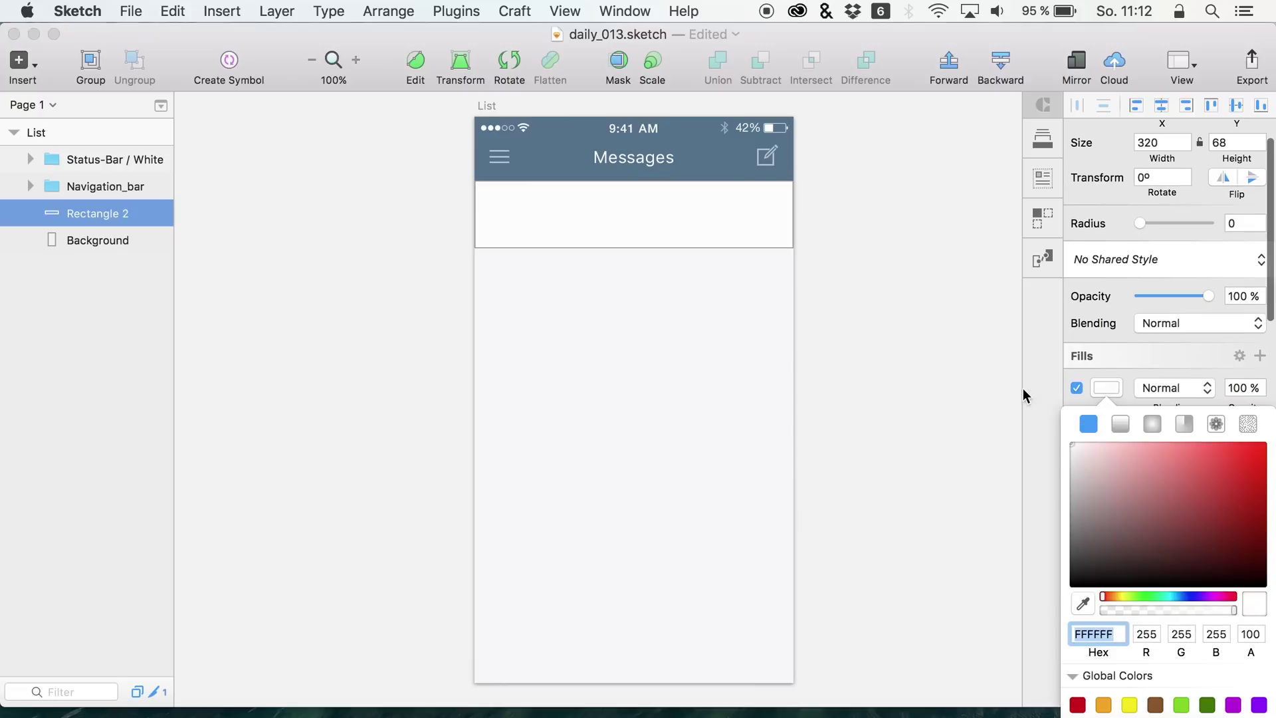
{"action": "left_click", "coordinate": [1106, 385]}
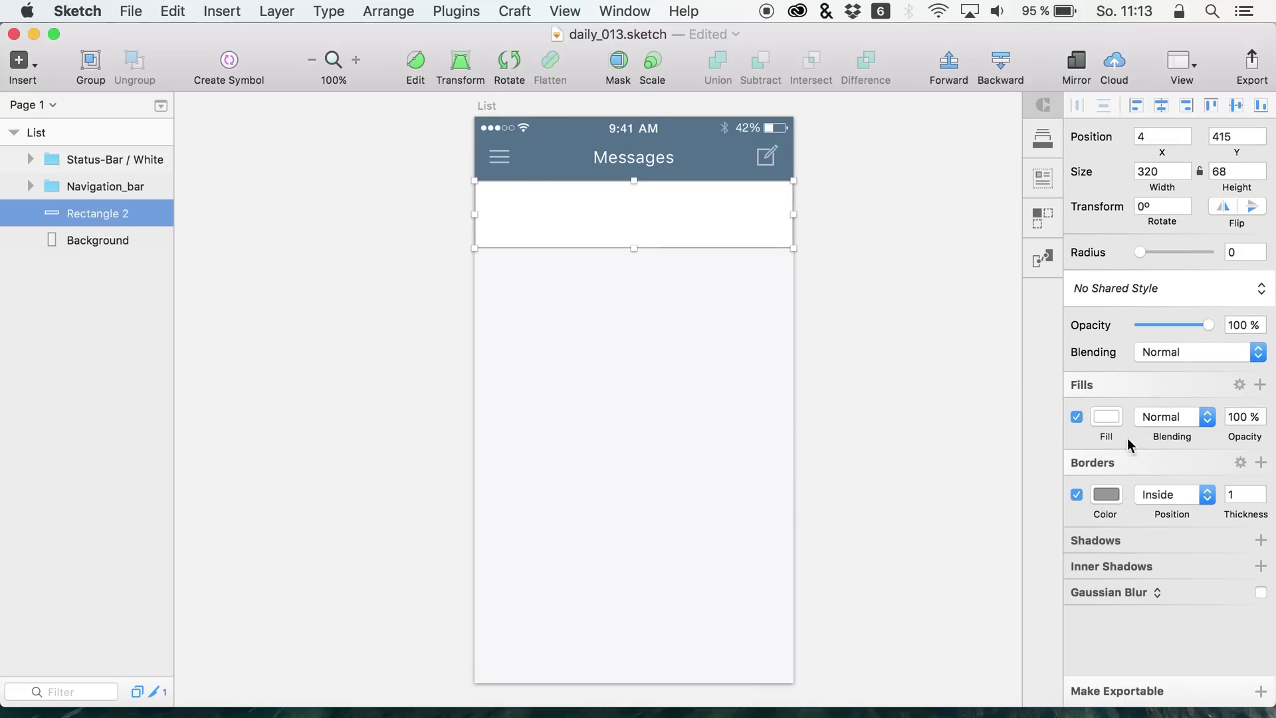
Give the row a light grey EAEAEA border positioned outside
{"action": "left_click", "coordinate": [1170, 495]}
{"action": "left_click", "coordinate": [1167, 510]}
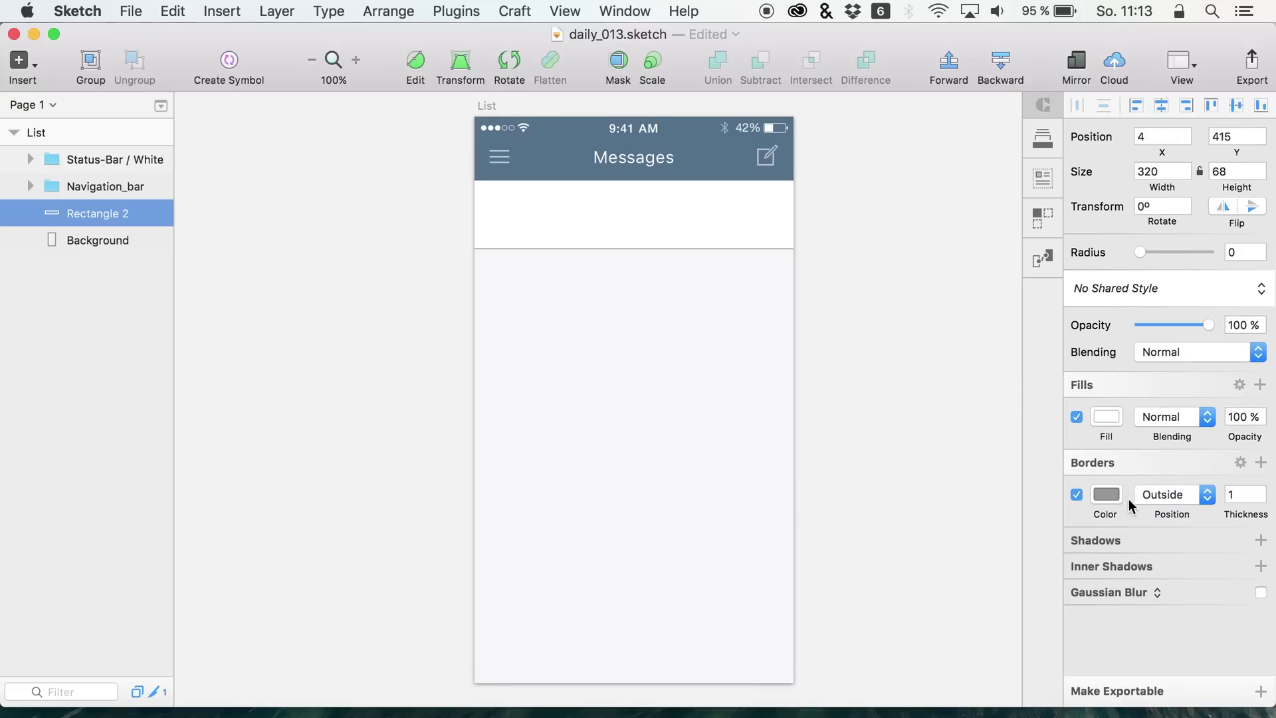
{"action": "left_click", "coordinate": [1101, 496]}
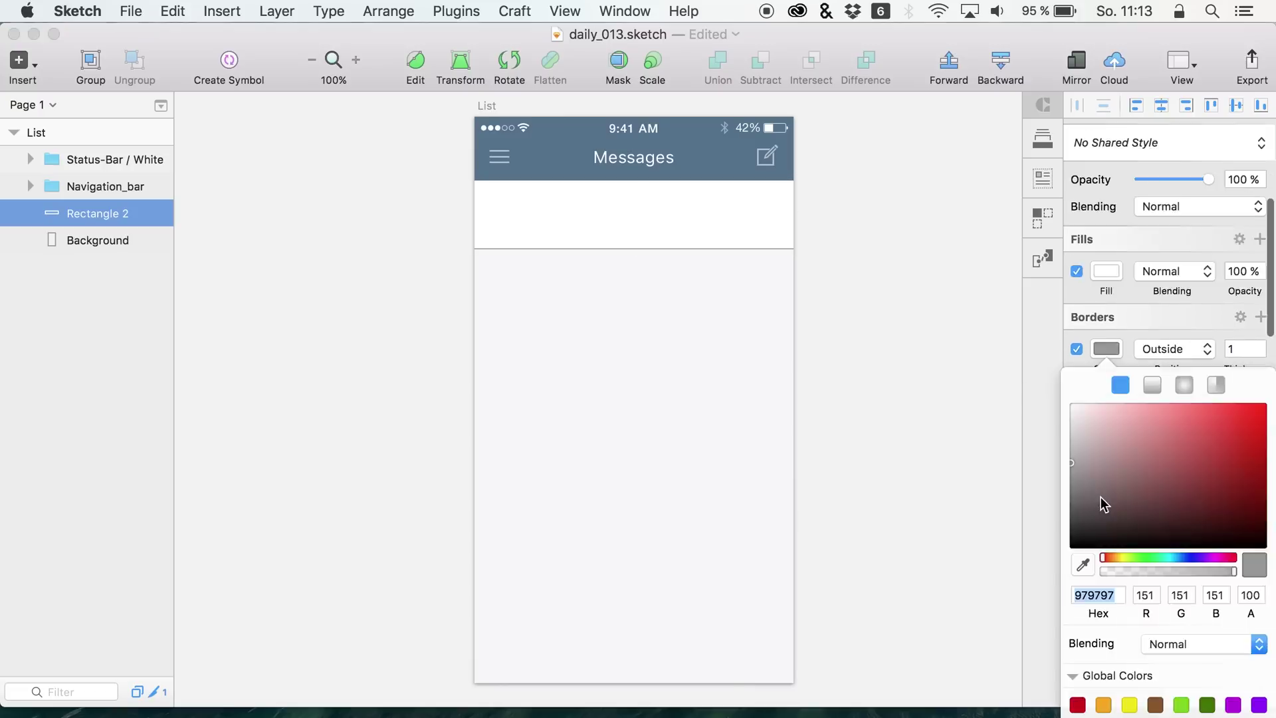
{"action": "left_click_drag", "start_coordinate": [1101, 497], "coordinate": [1001, 417]}
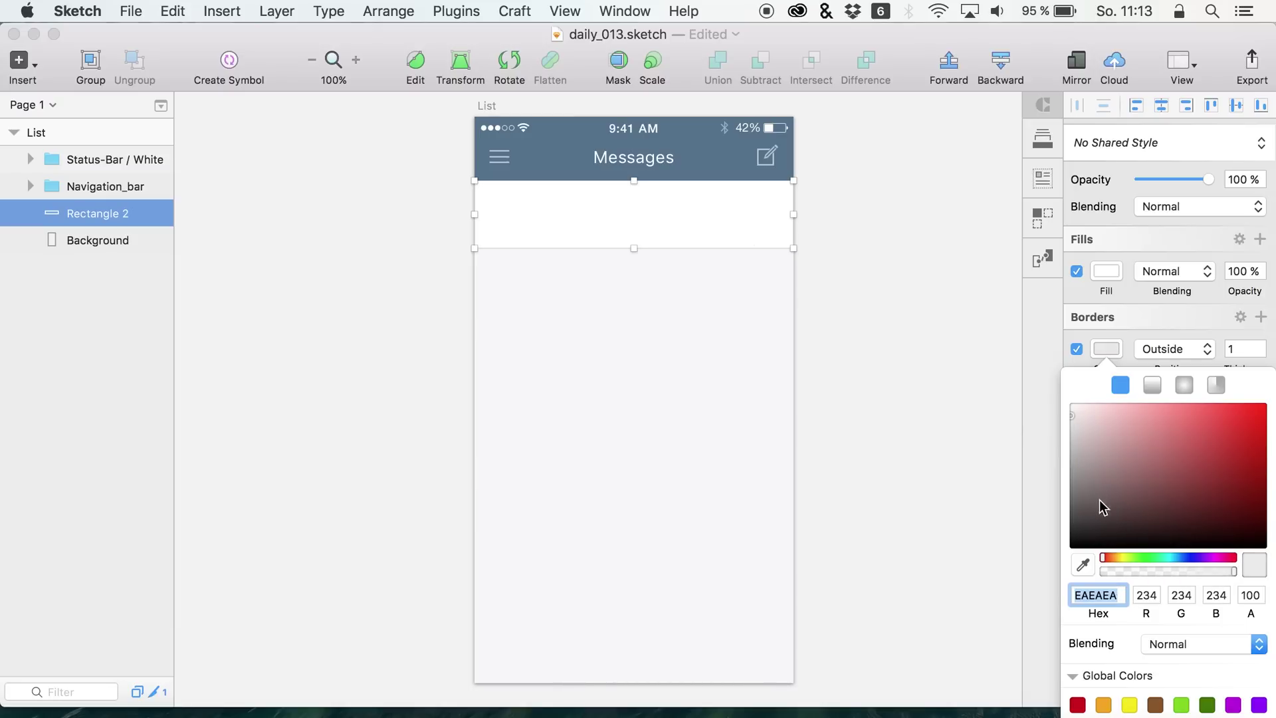
{"action": "left_click", "coordinate": [1098, 354]}
{"action": "left_click", "coordinate": [1162, 494]}
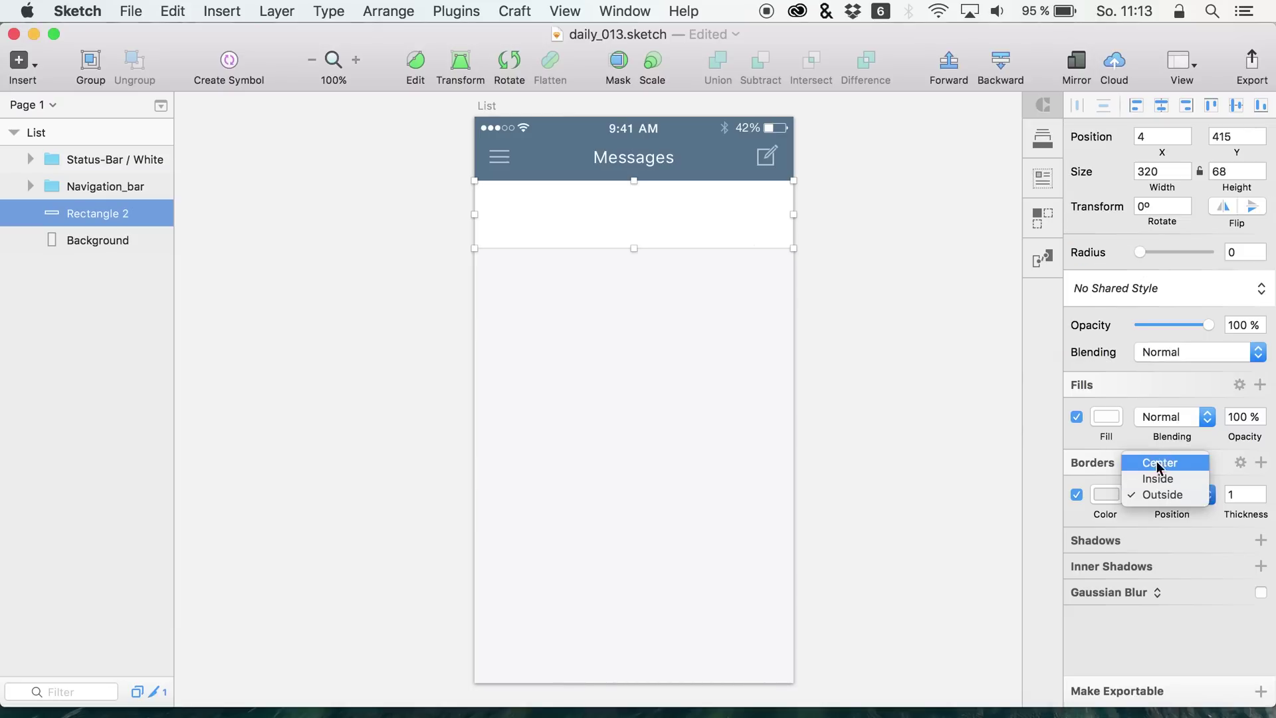
{"action": "left_click", "coordinate": [1157, 478]}
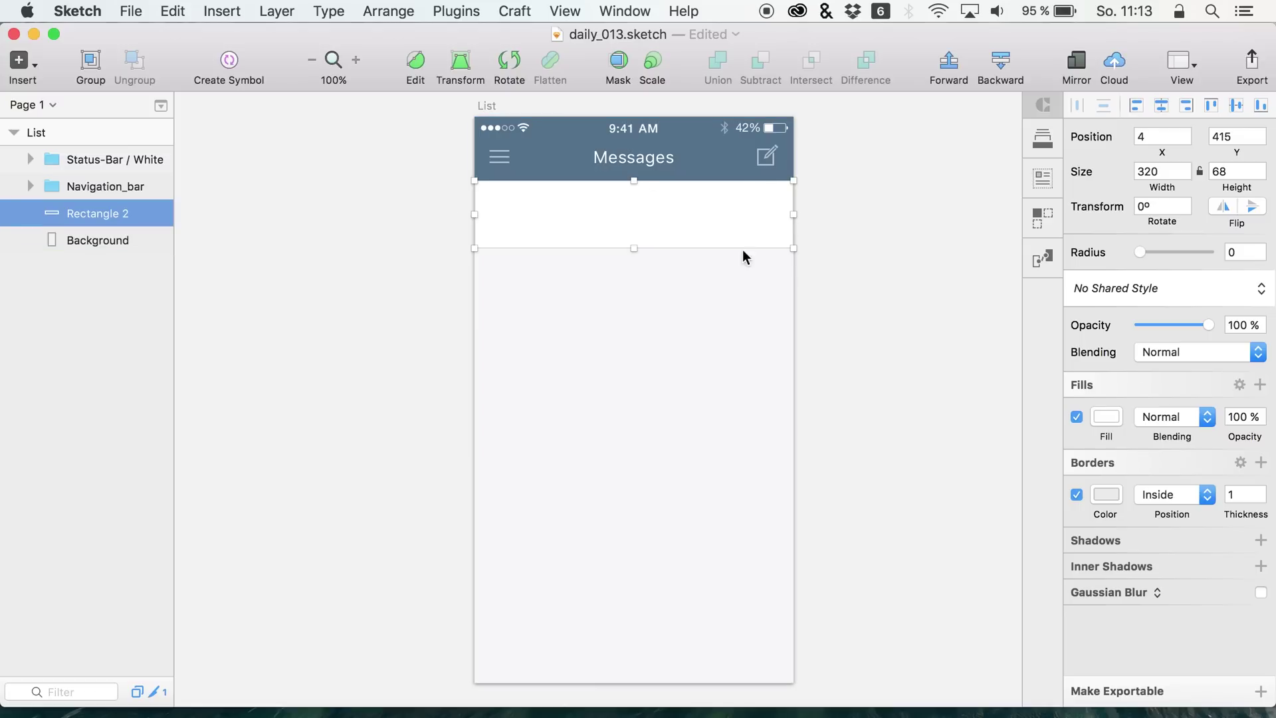
{"action": "left_click", "coordinate": [1164, 497]}
{"action": "left_click", "coordinate": [1167, 508]}
Check the row against the background, then group the row rectangle
{"action": "left_click", "coordinate": [687, 287]}
{"action": "left_click", "coordinate": [601, 215]}
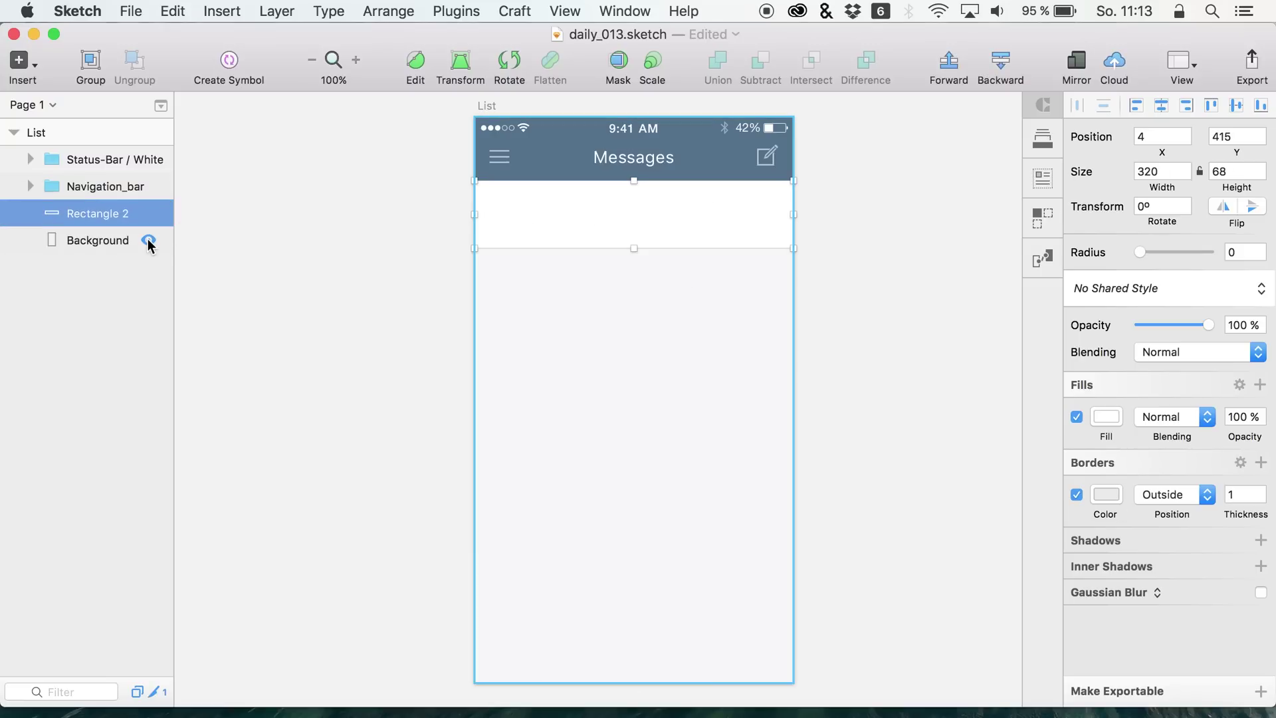
{"action": "key", "text": "super+g"}
Rename the new group to entry1
{"action": "double_click", "coordinate": [89, 213]}
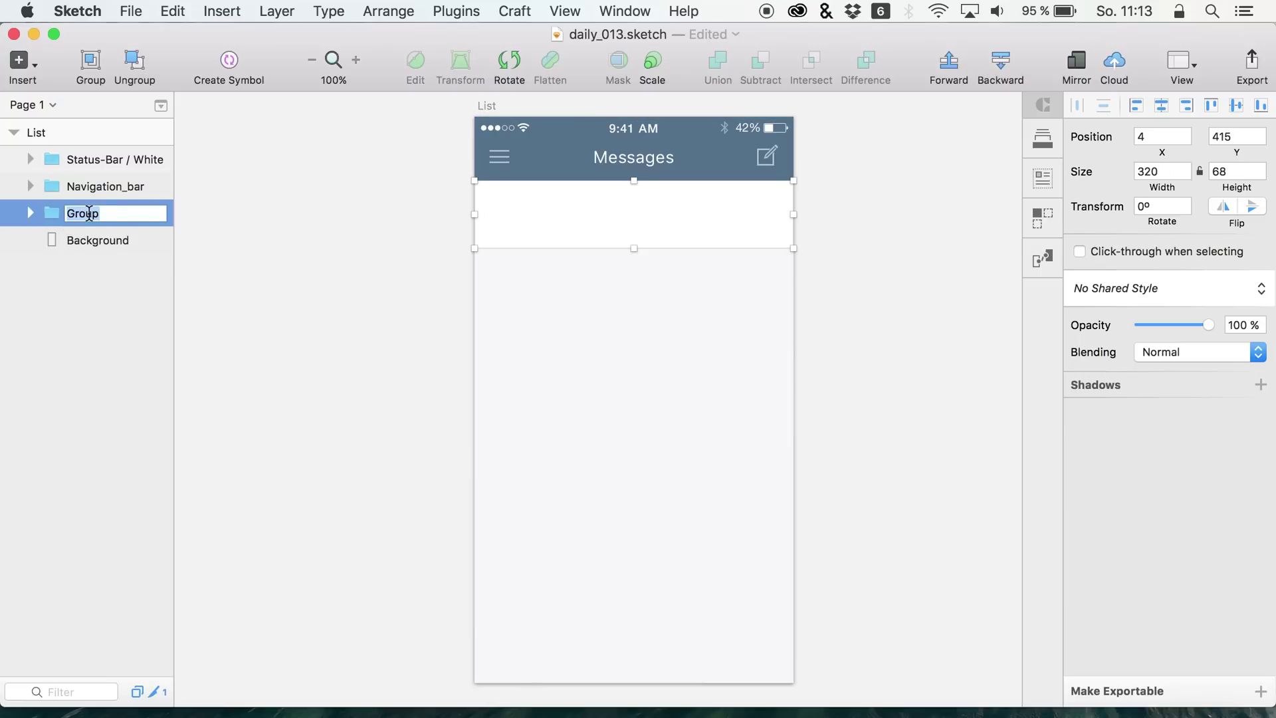
{"action": "type", "text": "entry1"}
{"action": "key", "text": "Return"}
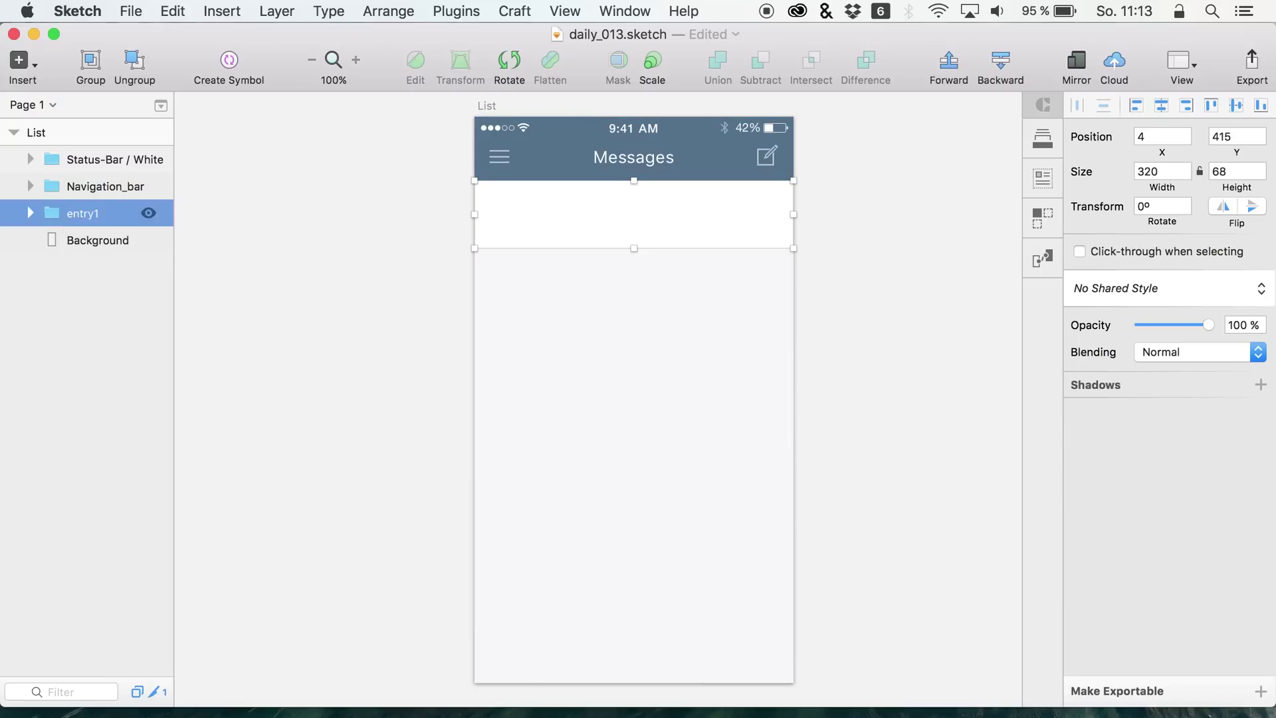
Rename the row rectangle to BG and make it 80 tall
{"action": "left_click", "coordinate": [31, 214]}
{"action": "left_click", "coordinate": [76, 243]}
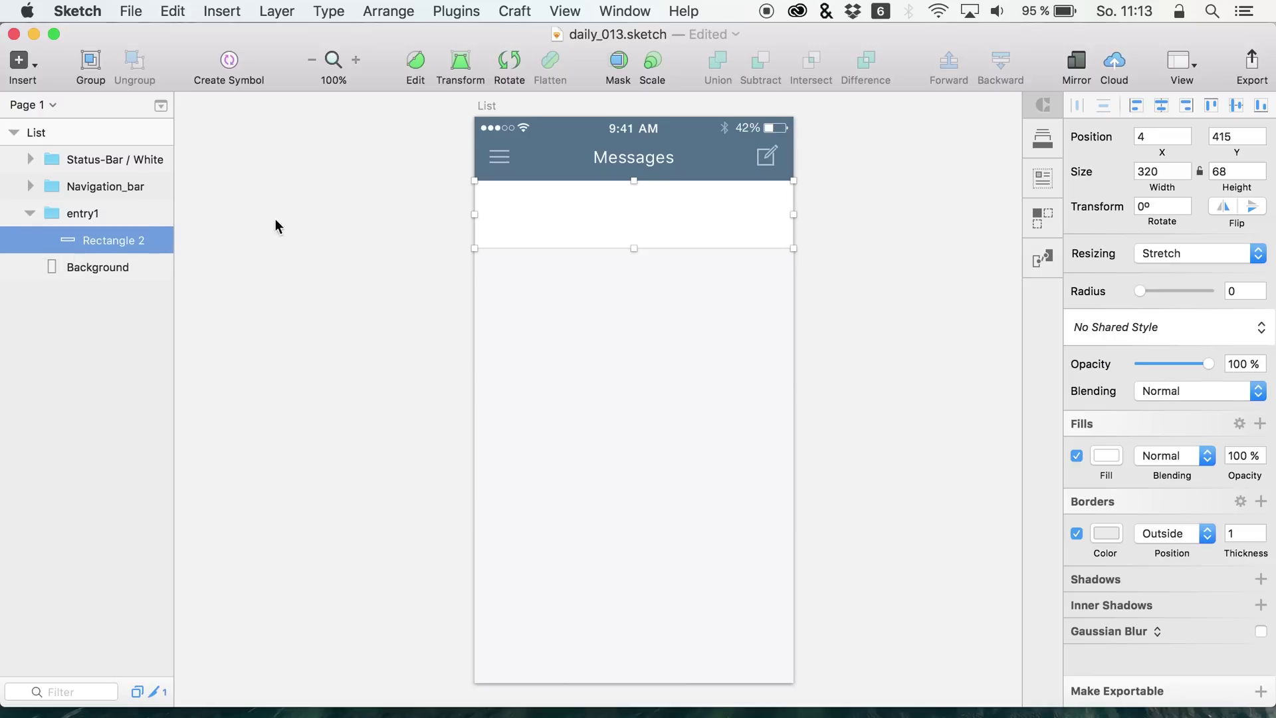
{"action": "double_click", "coordinate": [129, 242]}
{"action": "type", "text": "BG"}
{"action": "key", "text": "Return"}
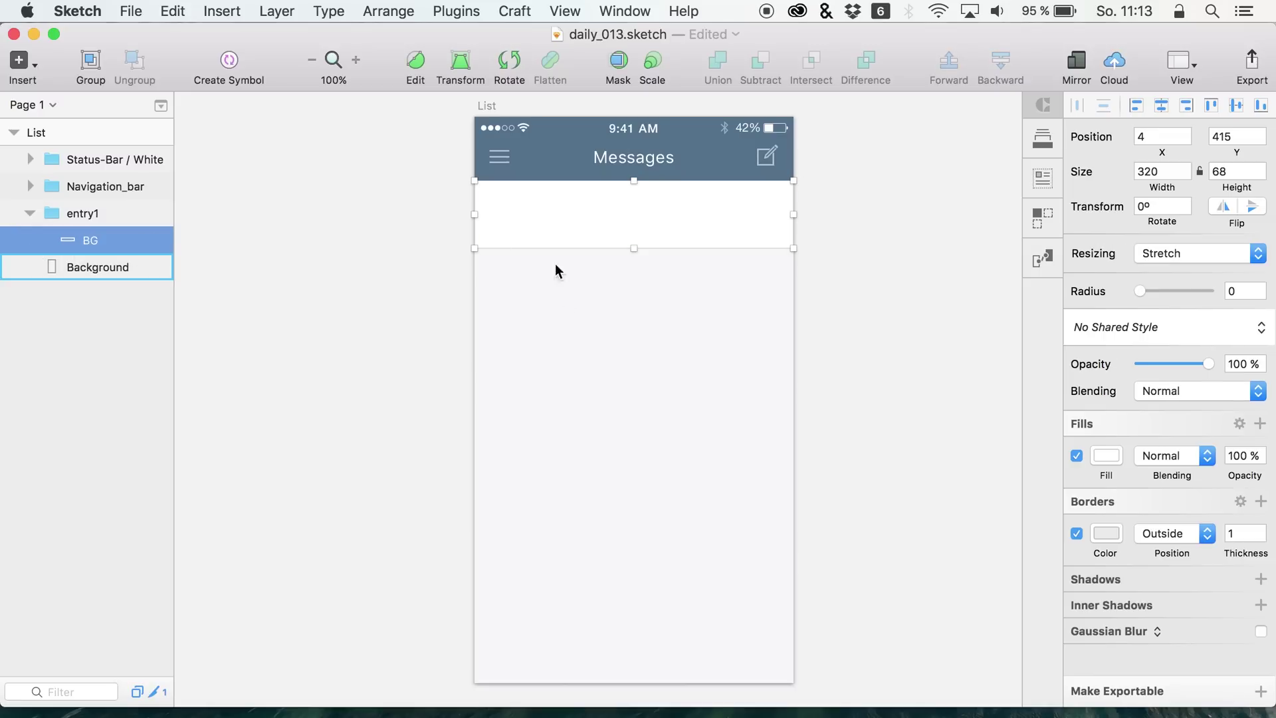
{"action": "left_click_drag", "start_coordinate": [634, 248], "coordinate": [634, 261]}
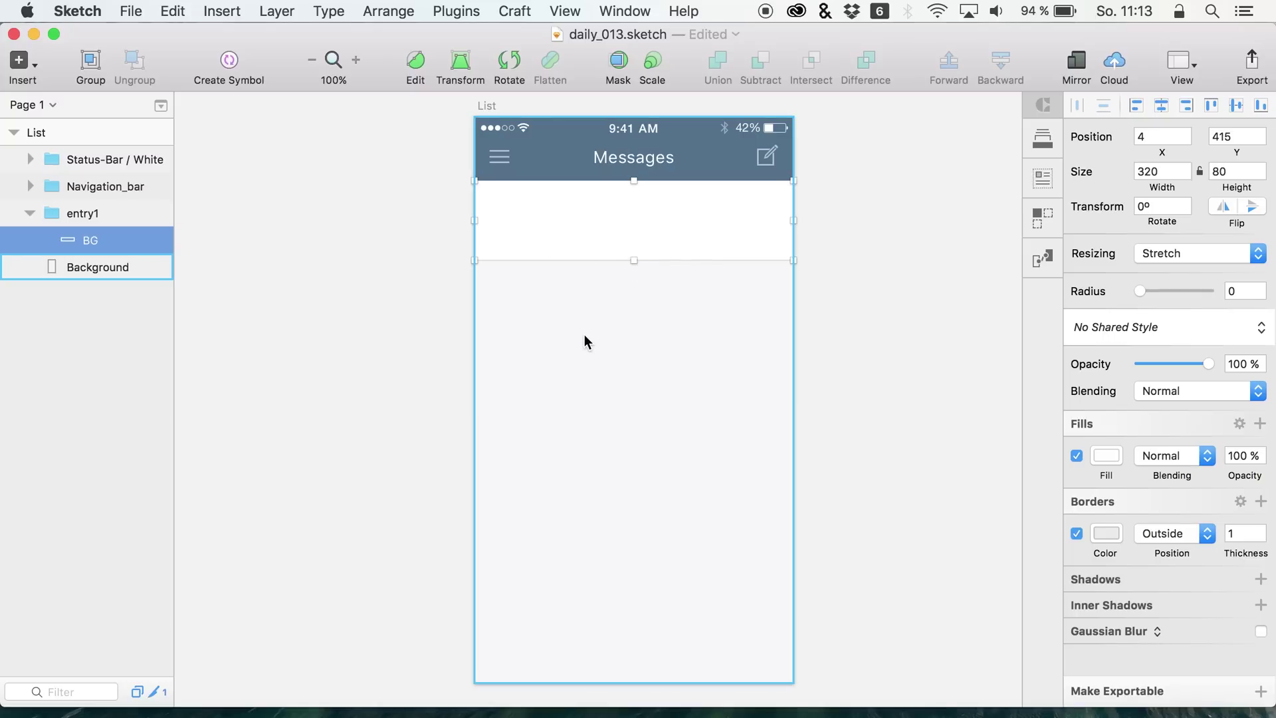
Draw a borderless 55×55 avatar circle at the row's left
{"action": "key", "text": "o"}
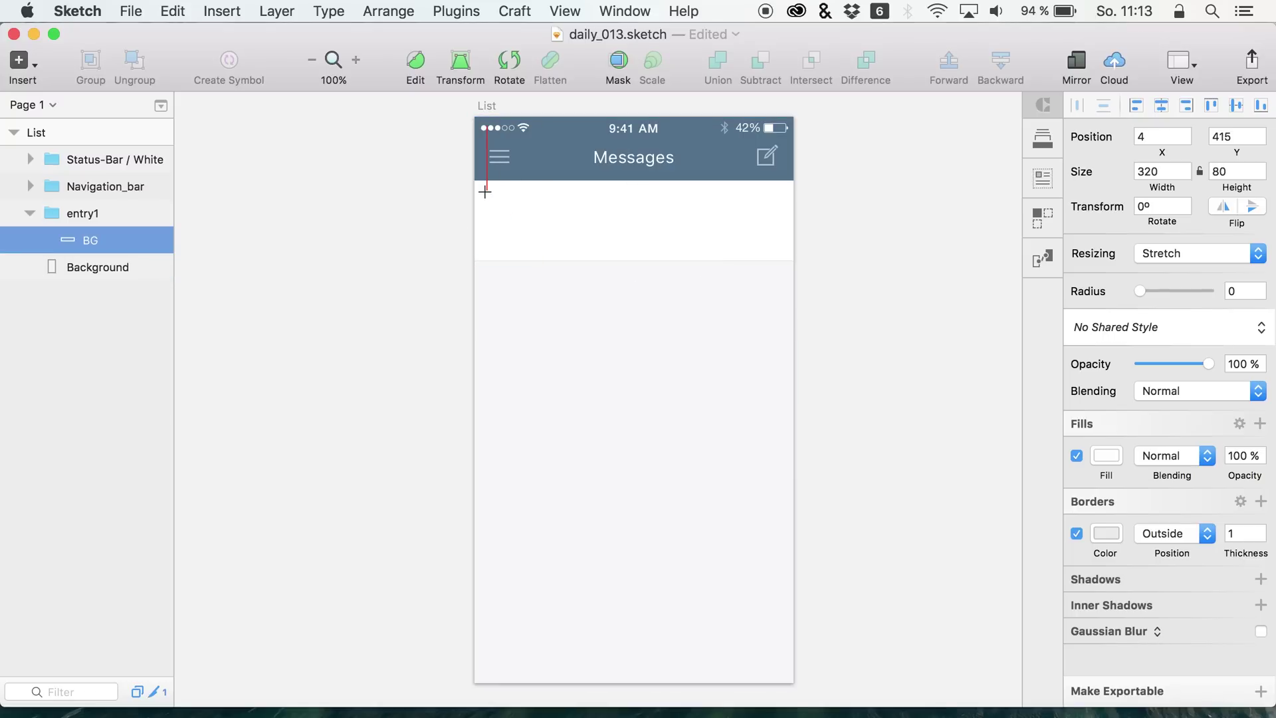
{"action": "left_click_drag", "start_coordinate": [486, 192], "coordinate": [541, 256]}
{"action": "left_click", "coordinate": [1076, 497]}
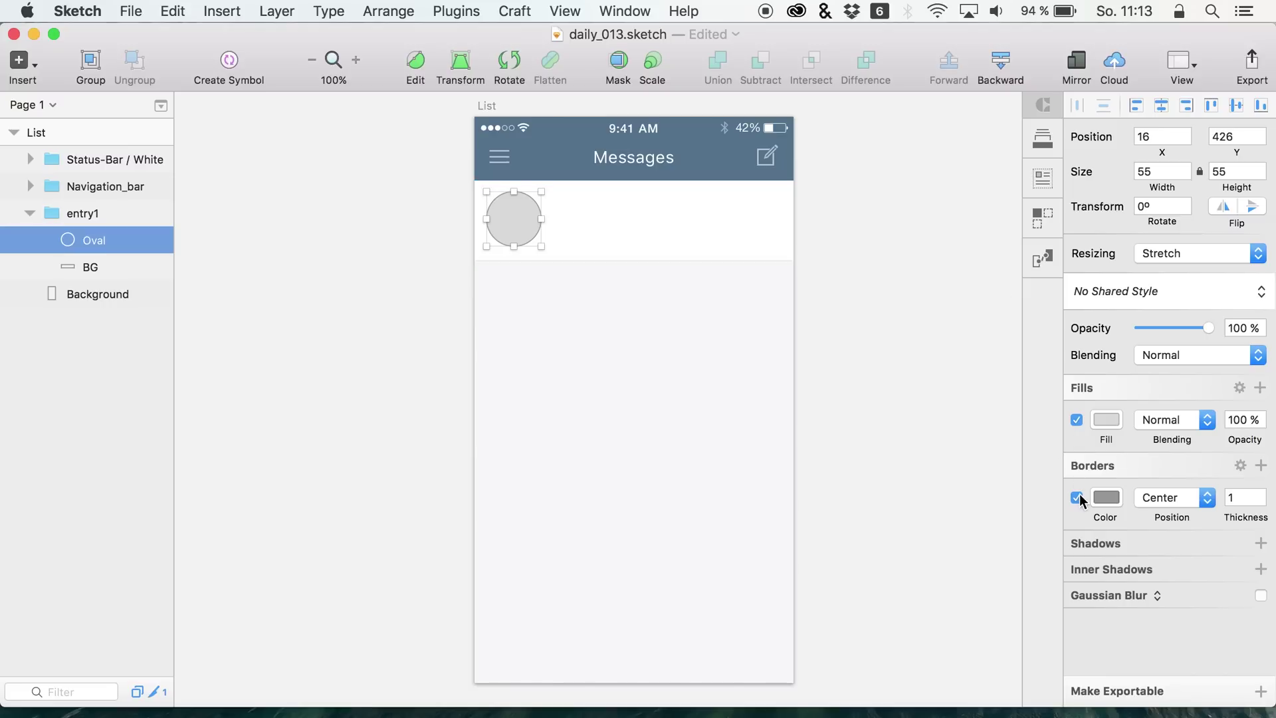
{"action": "left_click_drag", "start_coordinate": [521, 221], "coordinate": [518, 221]}
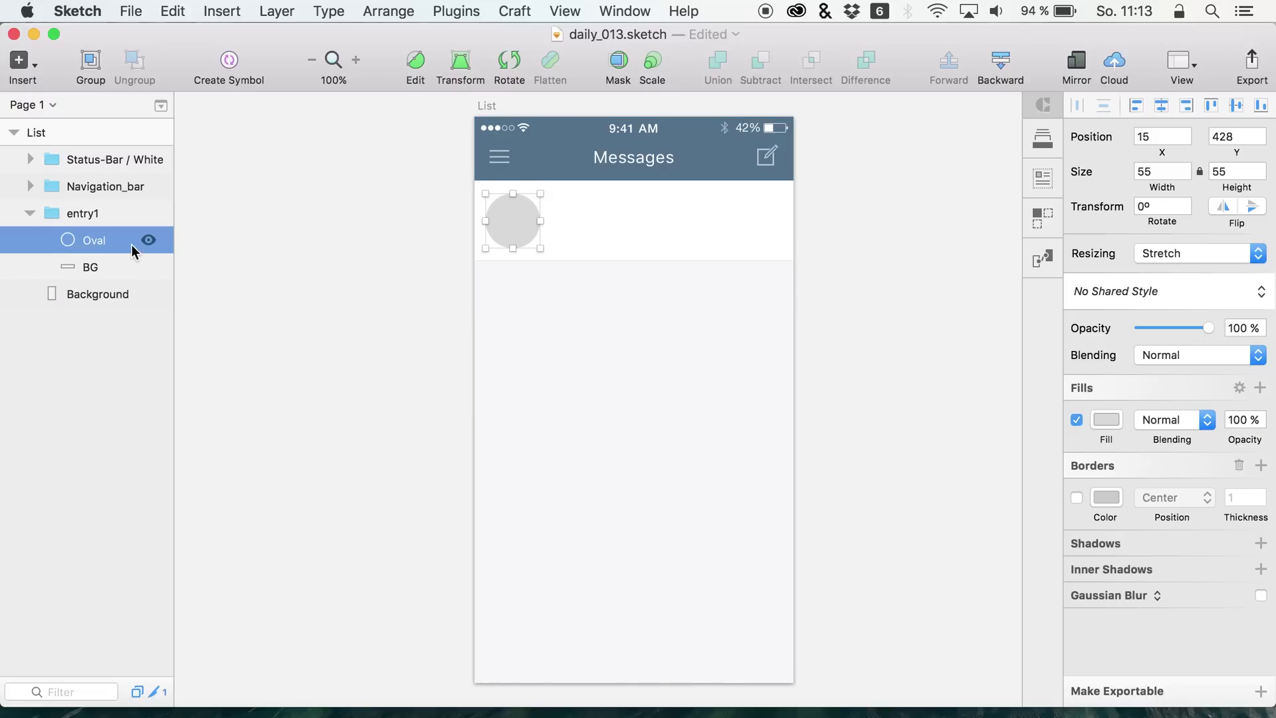
Browse the Insert list and close it without adding anything
{"action": "left_click", "coordinate": [34, 61]}
{"action": "mouse_move", "coordinate": [53, 157]}
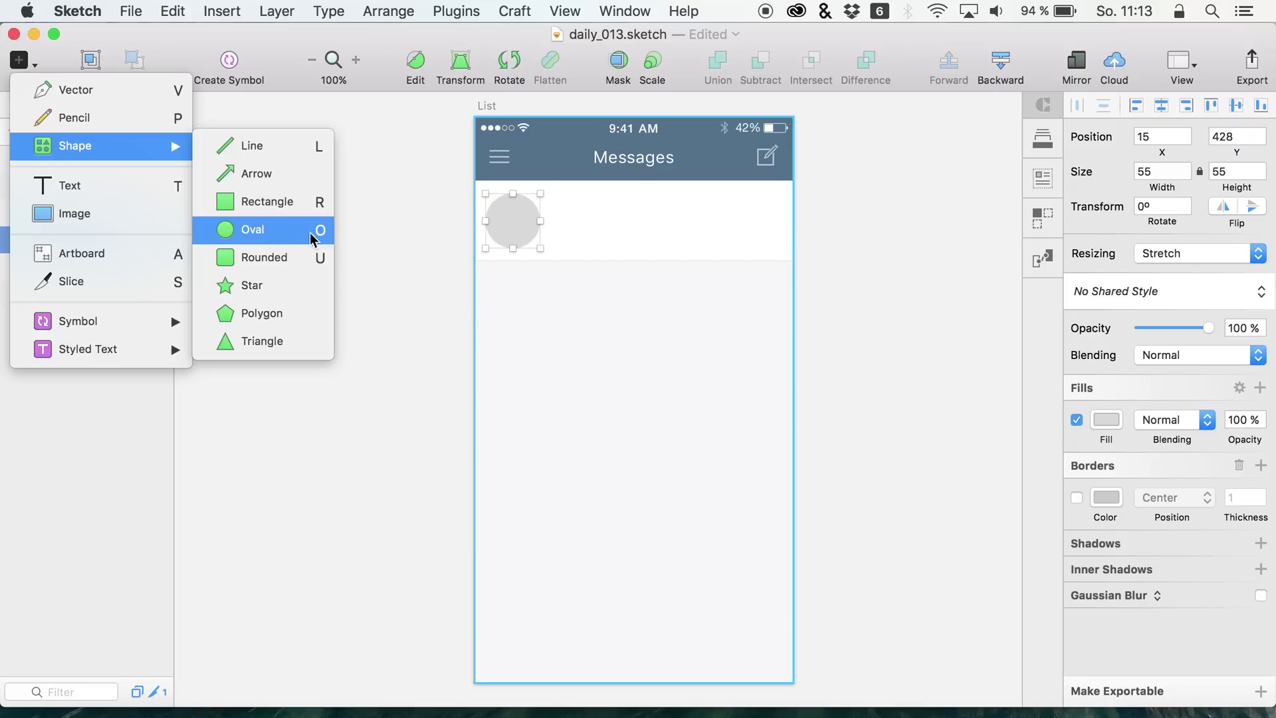
{"action": "left_click", "coordinate": [428, 273]}
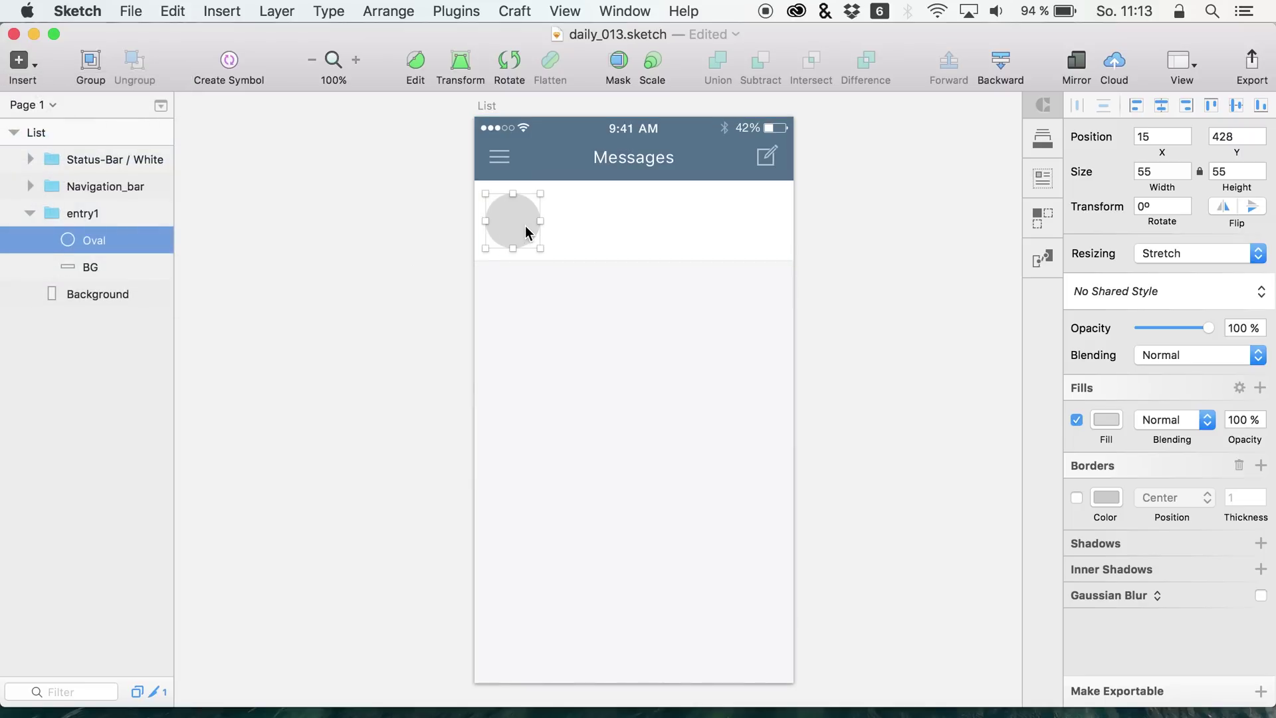
Add a 'Type something' text layer beside the avatar circle
{"action": "key", "text": "t"}
{"action": "left_click", "coordinate": [558, 203]}
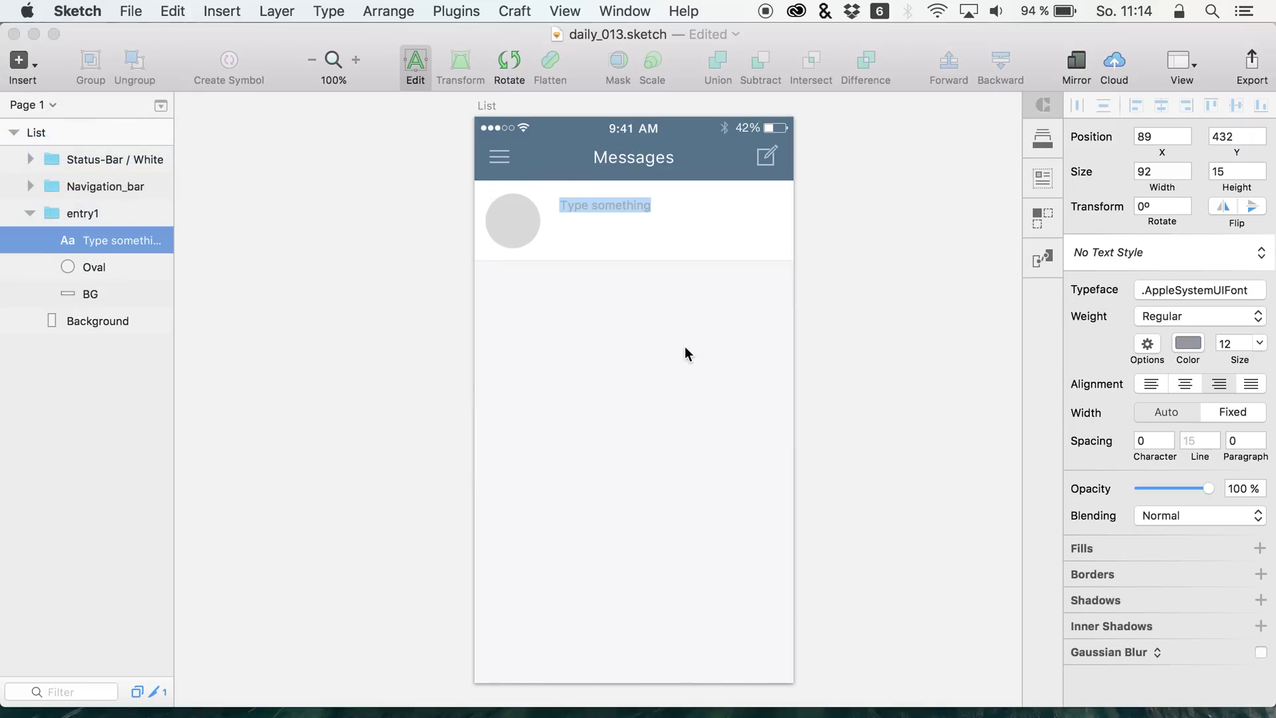
{"action": "left_click", "coordinate": [619, 307]}
{"action": "left_click", "coordinate": [588, 210]}
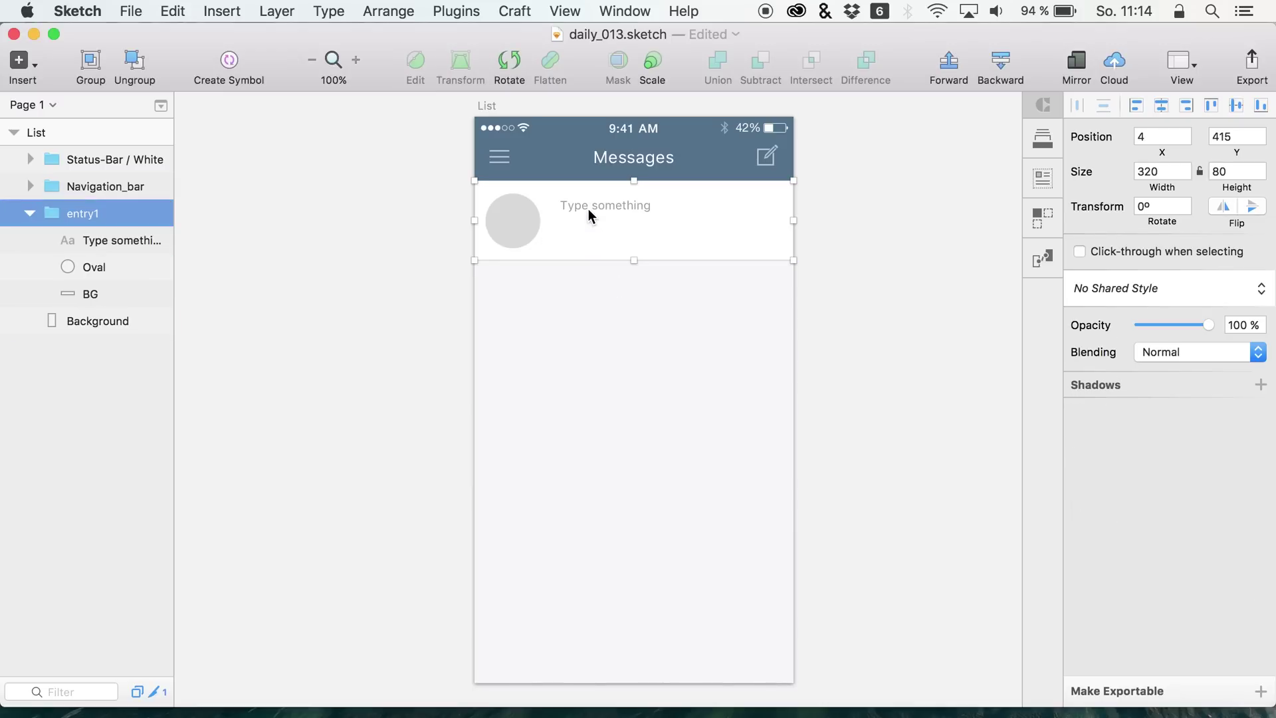
{"action": "double_click", "coordinate": [578, 204]}
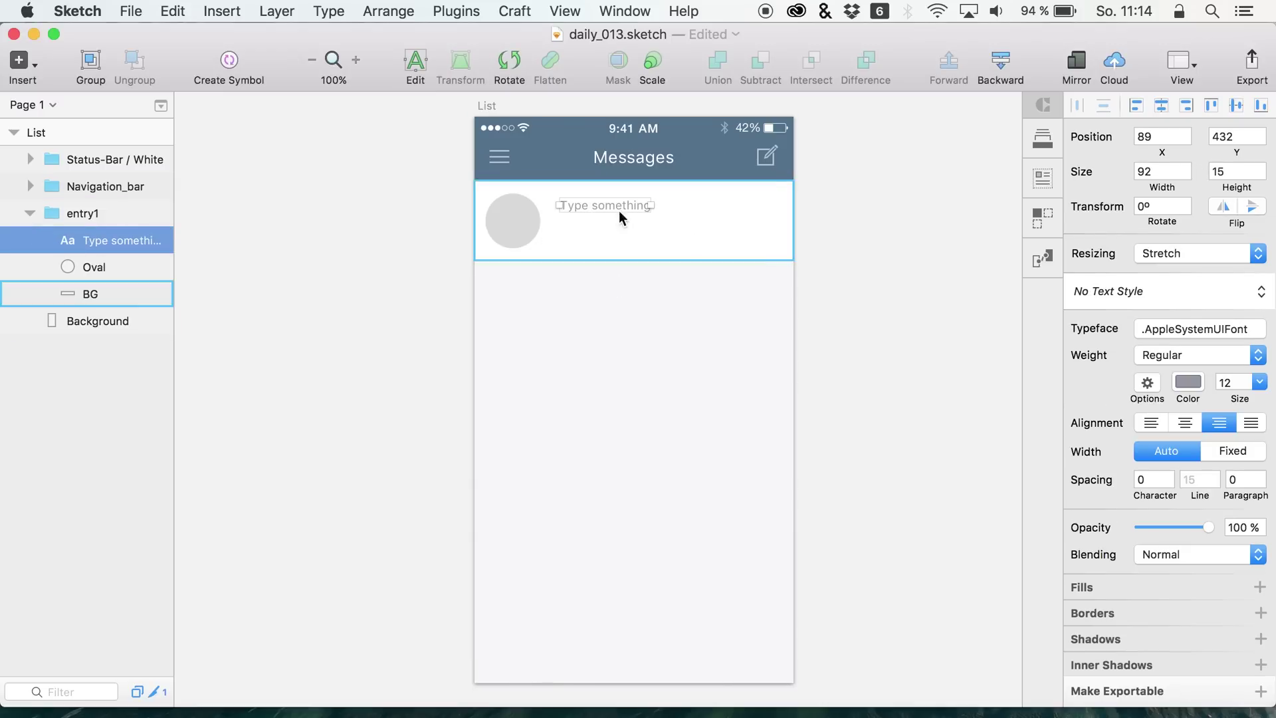
Make the text darker, 14 pt and left-aligned
{"action": "left_click", "coordinate": [1188, 382]}
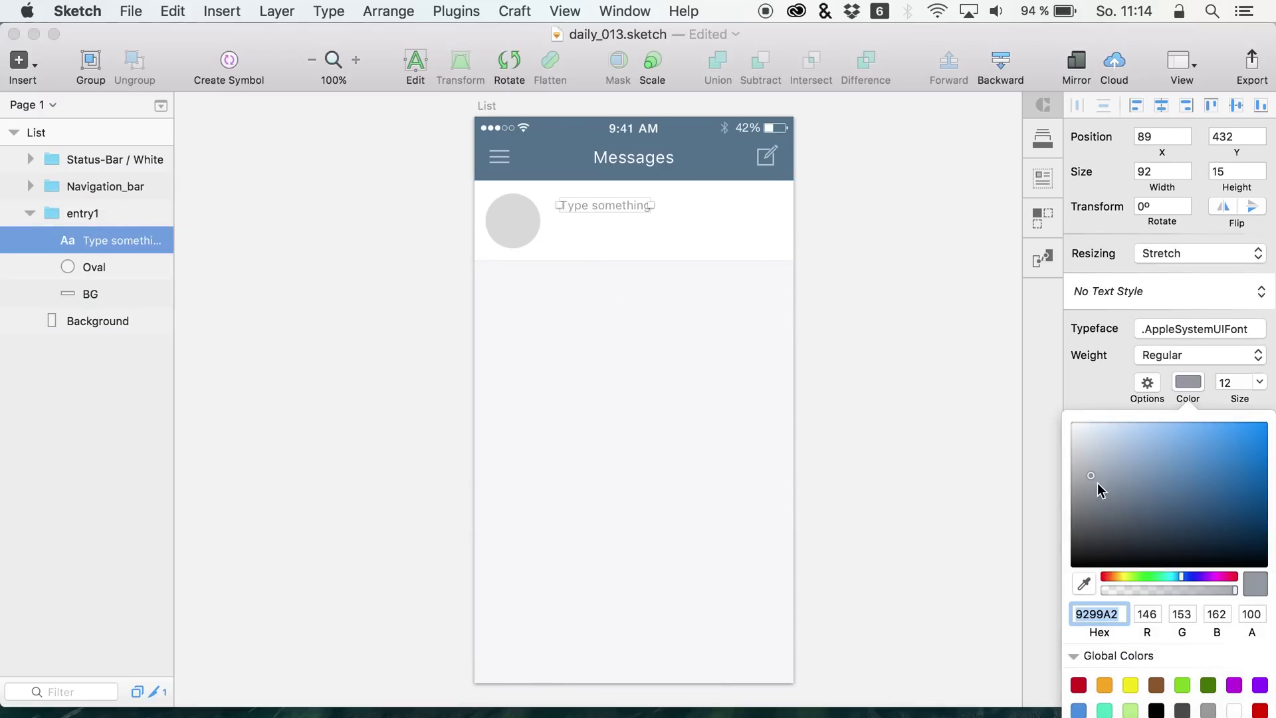
{"action": "left_click_drag", "start_coordinate": [1097, 484], "coordinate": [1035, 523]}
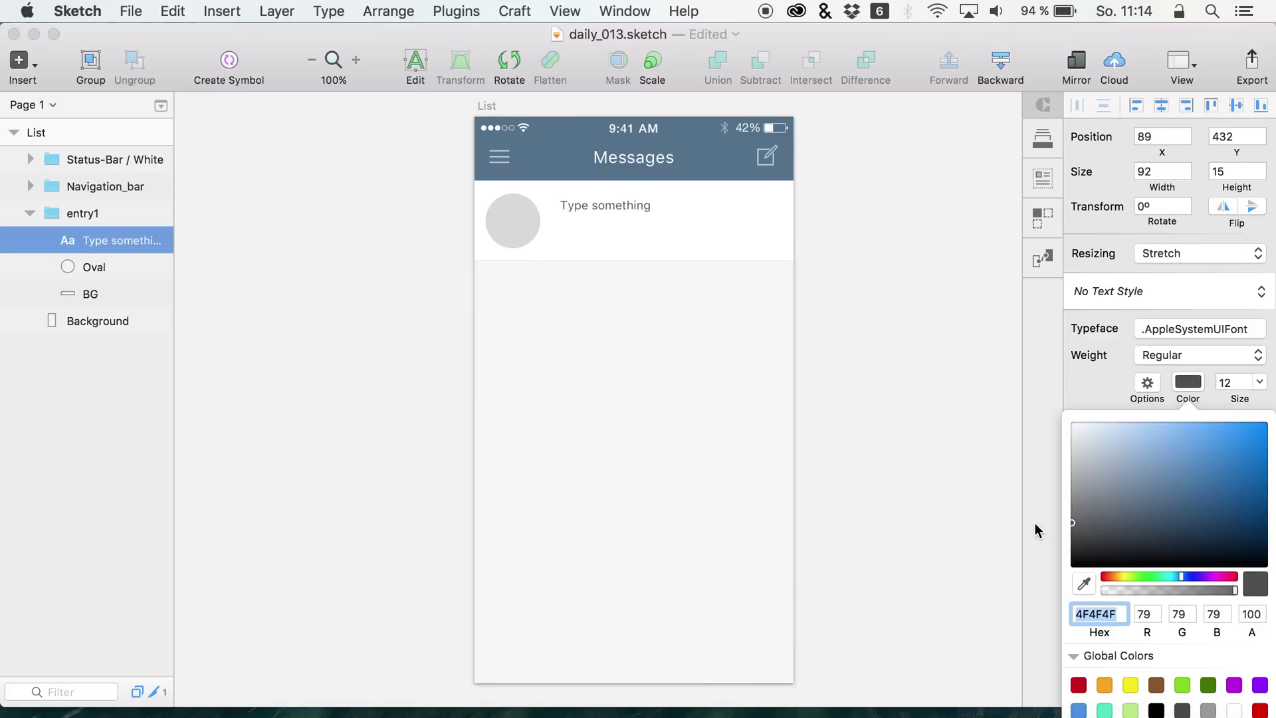
{"action": "left_click", "coordinate": [599, 211]}
{"action": "left_click", "coordinate": [599, 206]}
{"action": "left_click", "coordinate": [1226, 382]}
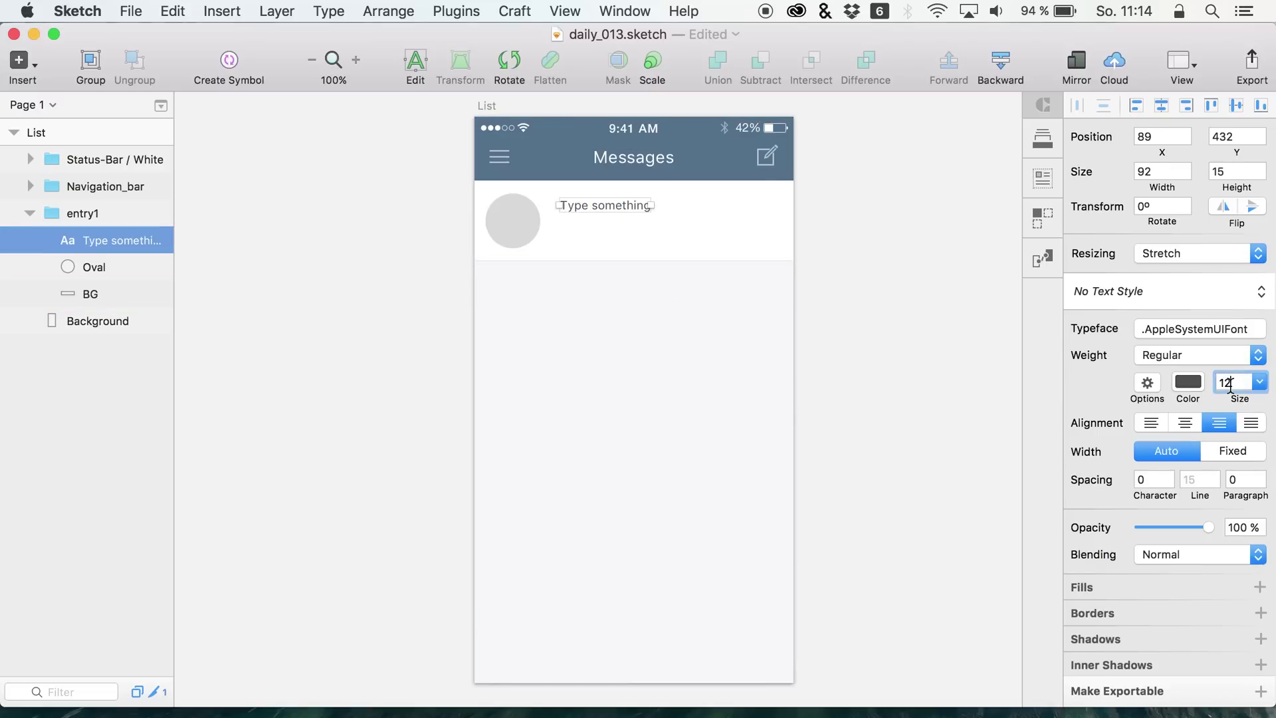
{"action": "type", "text": "14"}
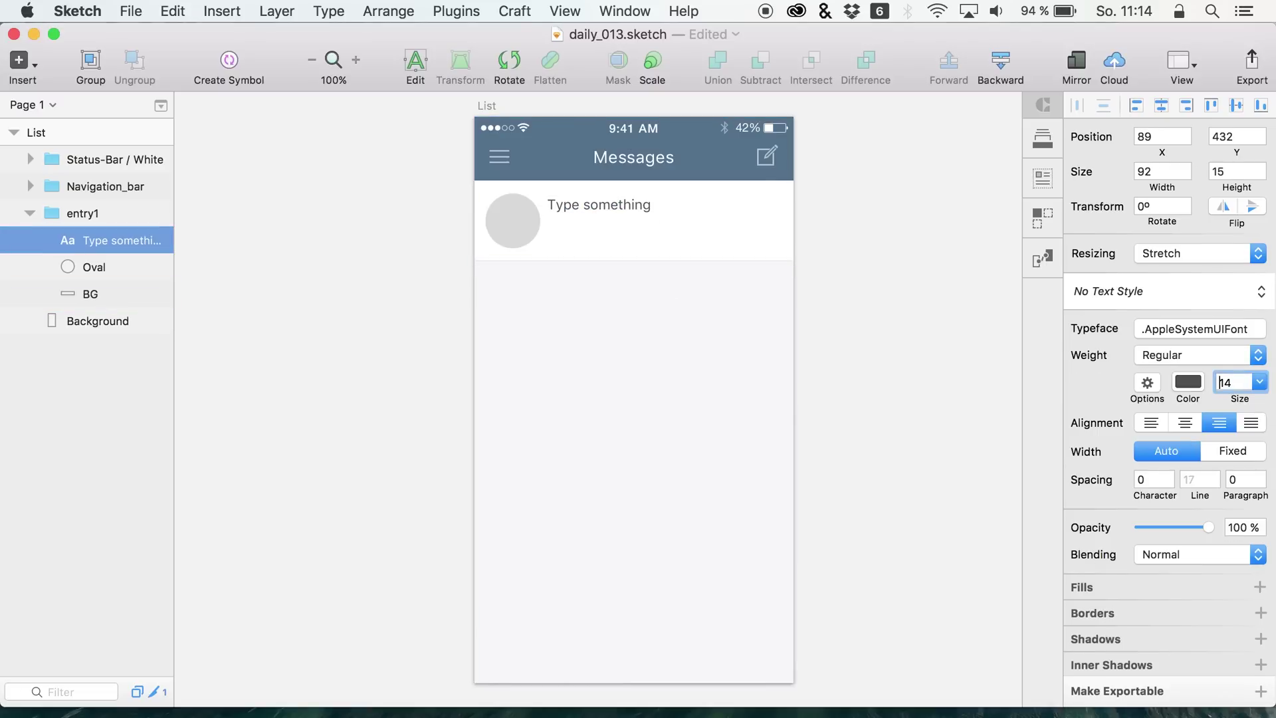
{"action": "left_click", "coordinate": [1151, 422]}
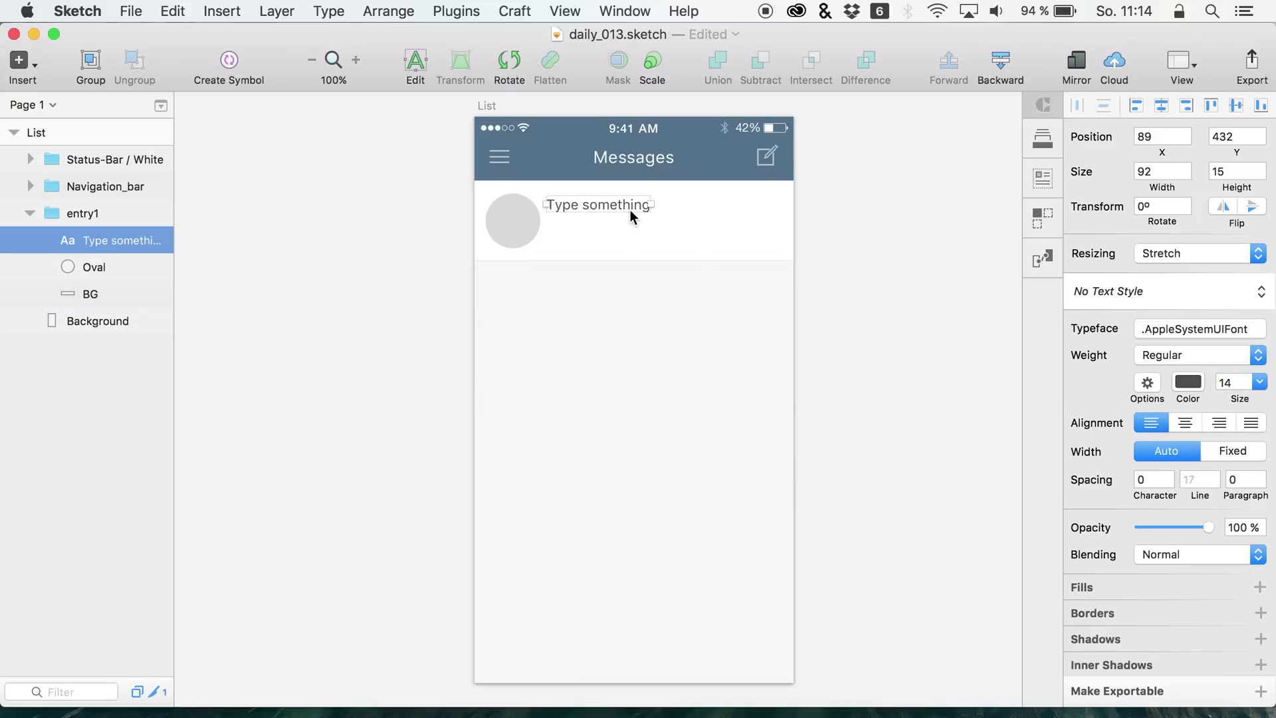
Position the text next to the avatar and duplicate it just below
{"action": "left_click_drag", "start_coordinate": [630, 209], "coordinate": [639, 210]}
{"action": "key", "text": "super+d"}
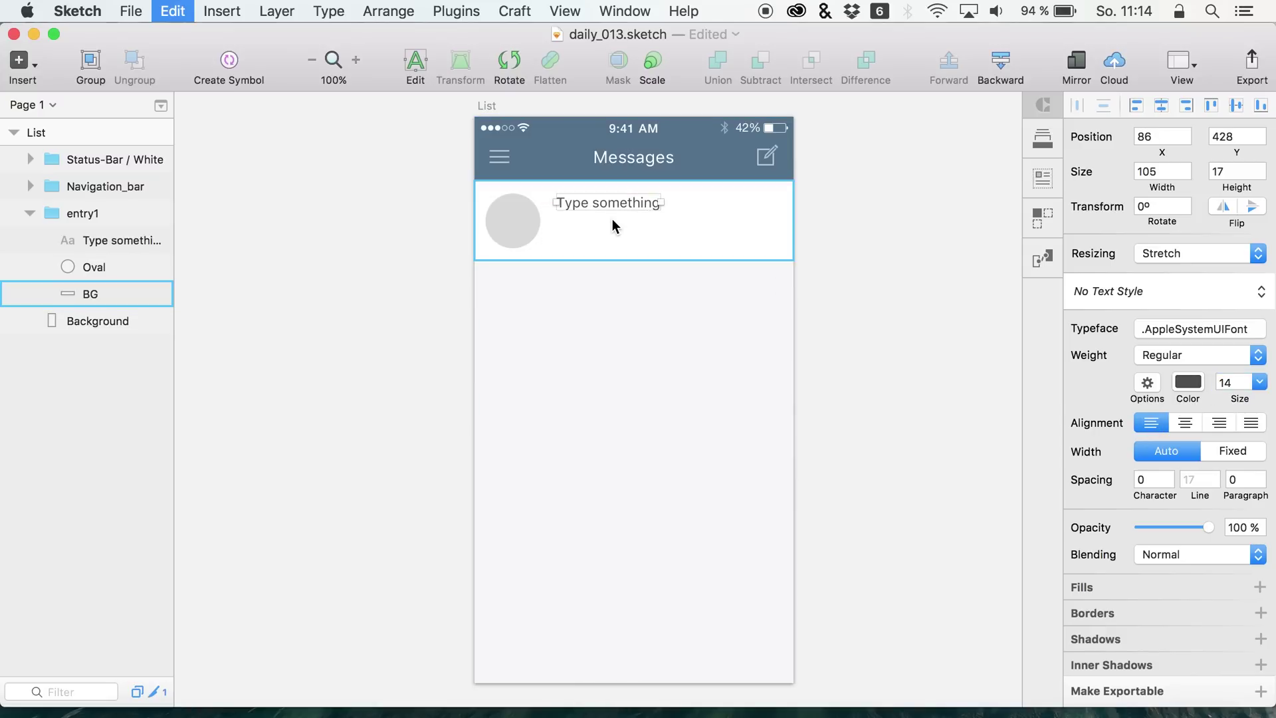
{"action": "left_click", "coordinate": [611, 218]}
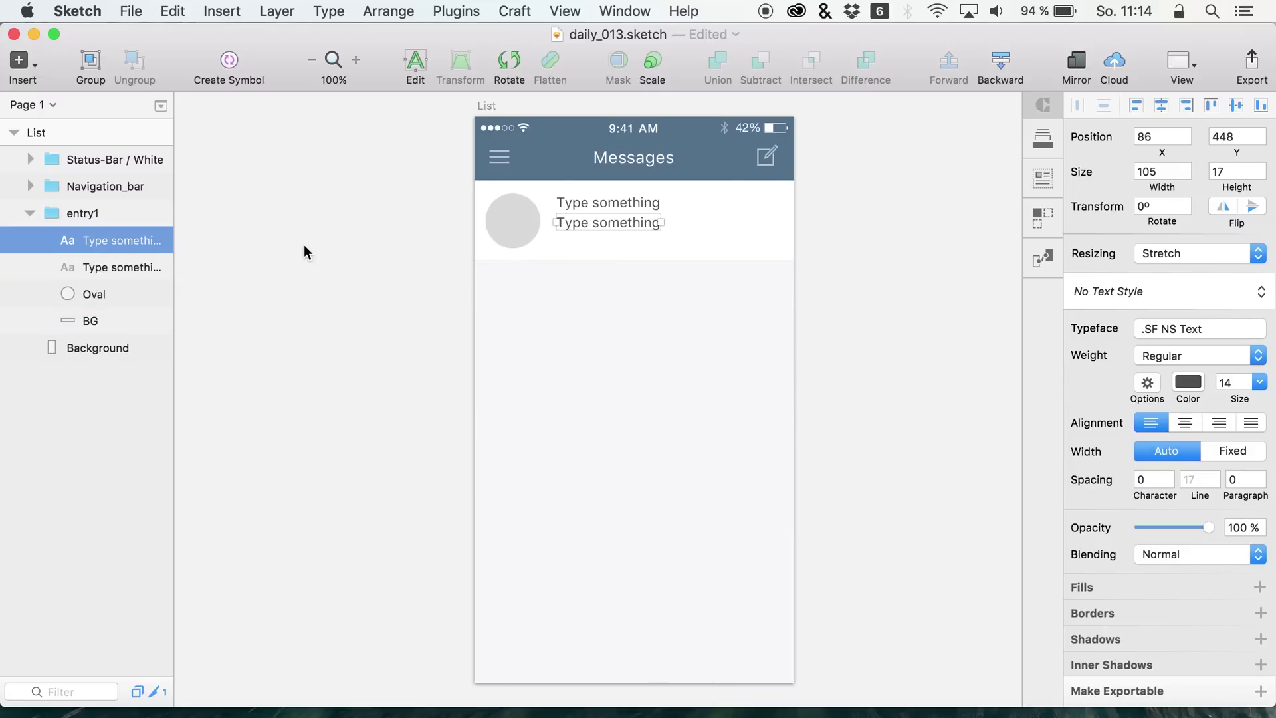
Set the lower text line to 11 pt
{"action": "left_click", "coordinate": [67, 268], "text": "shift"}
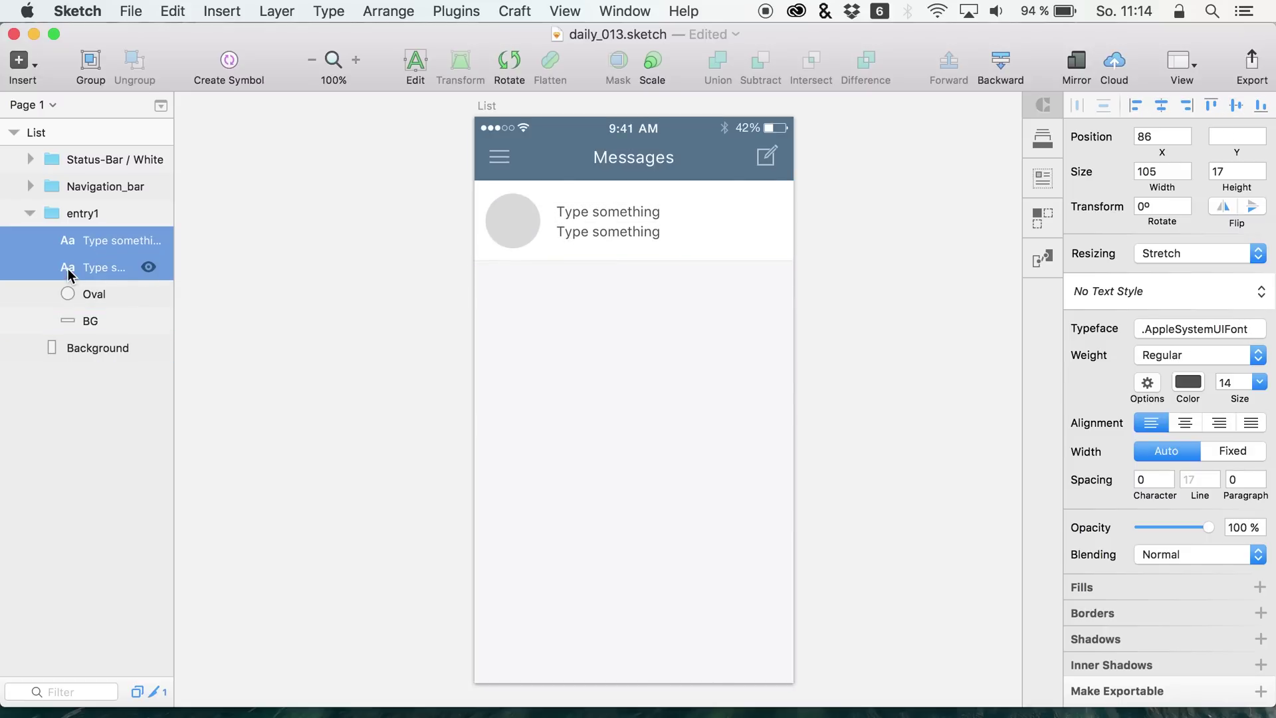
{"action": "left_click", "coordinate": [93, 263]}
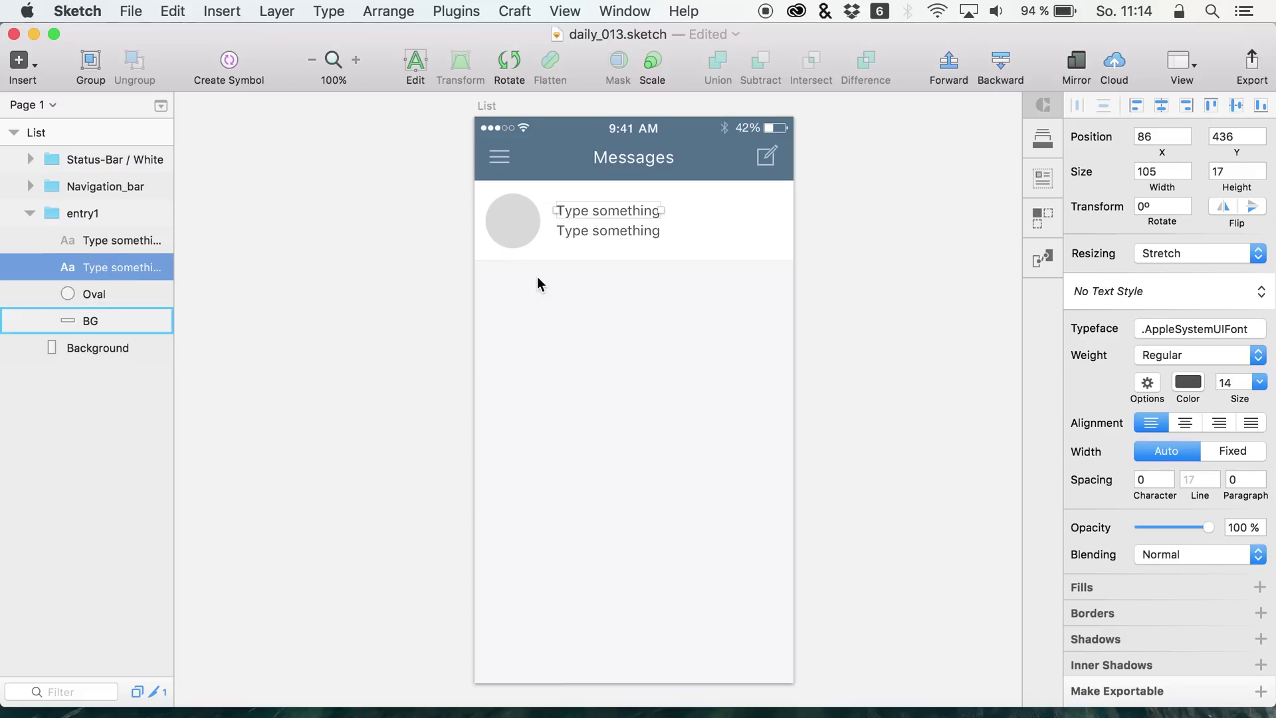
{"action": "left_click", "coordinate": [80, 245]}
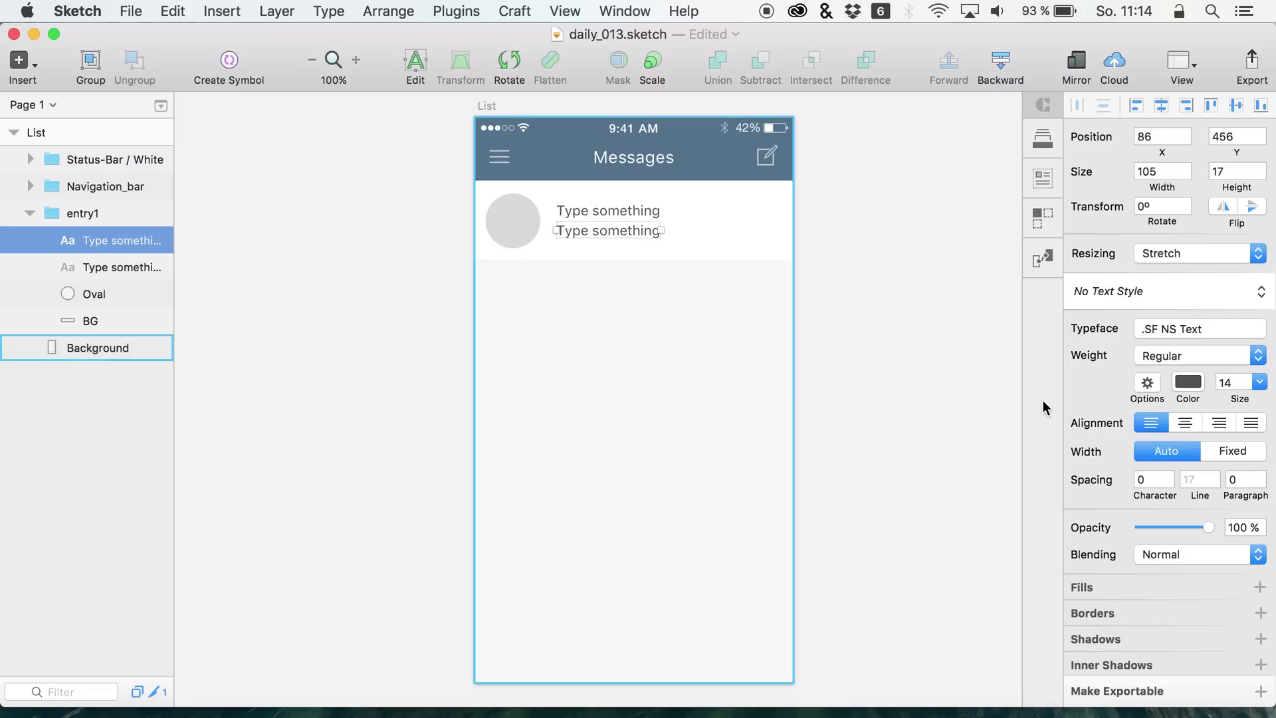
{"action": "left_click", "coordinate": [1233, 382]}
{"action": "type", "text": "11"}
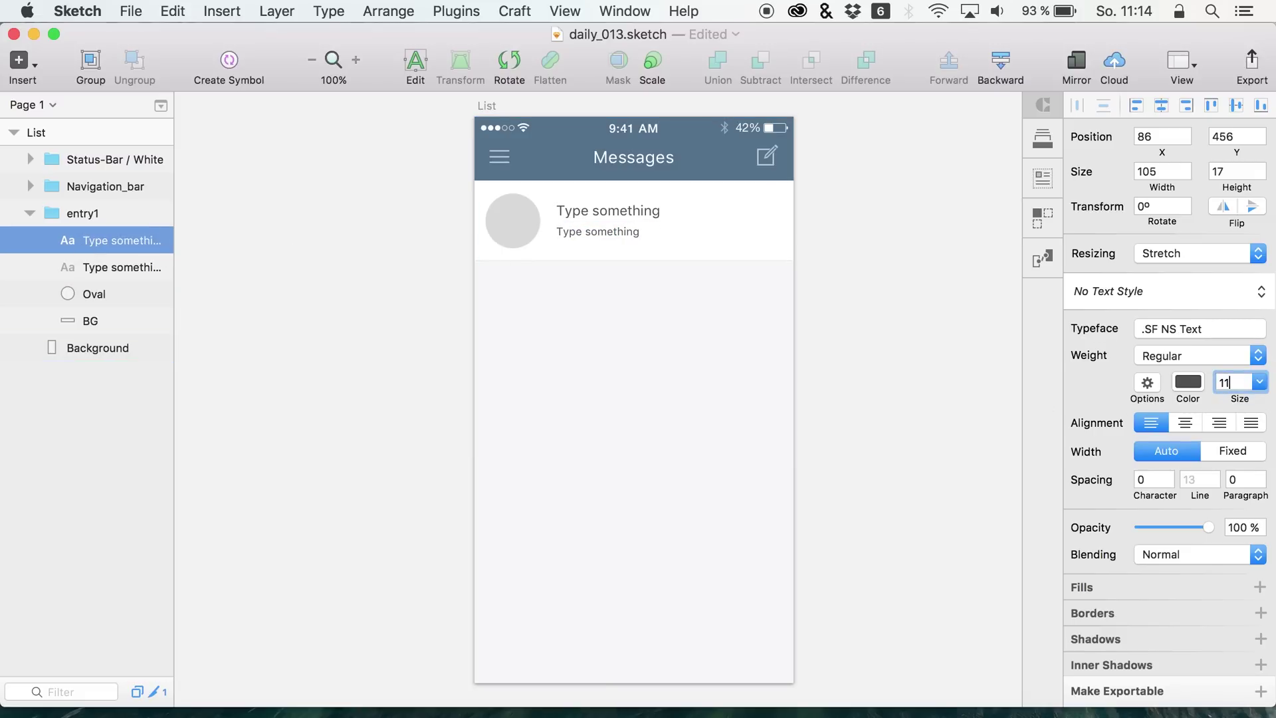
Duplicate the upper line, shift the copy right and make it 11 pt
{"action": "left_click", "coordinate": [136, 262]}
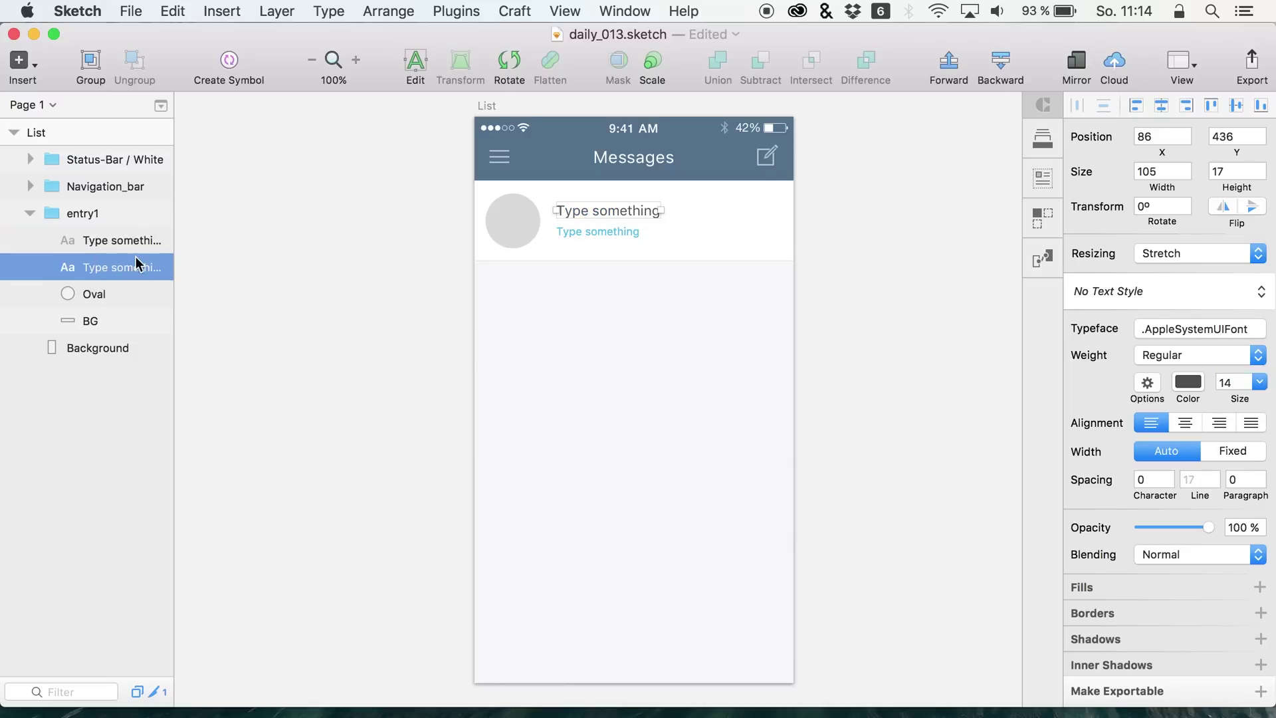
{"action": "key", "text": "super+d"}
{"action": "key", "text": "shift+Right"}
{"action": "key", "text": "shift+Right"}
{"action": "key", "text": "shift+Right"}
{"action": "key", "text": "shift+Right"}
{"action": "key", "text": "shift+Right"}
{"action": "key", "text": "shift+Right"}
{"action": "key", "text": "shift+Right"}
{"action": "key", "text": "shift+Right"}
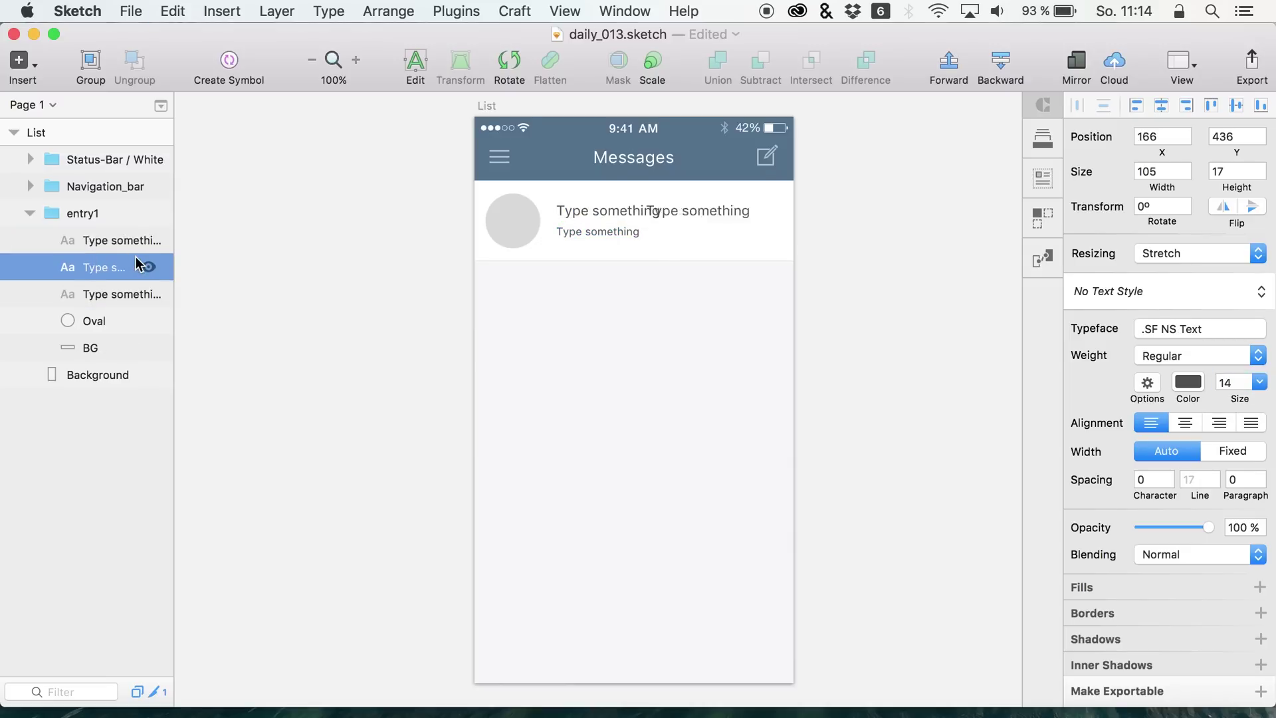
{"action": "key", "text": "shift+Right"}
{"action": "key", "text": "shift+Right"}
{"action": "key", "text": "shift+Right"}
{"action": "key", "text": "shift+Right"}
{"action": "key", "text": "shift+Right"}
{"action": "key", "text": "Left"}
{"action": "key", "text": "Left"}
{"action": "key", "text": "Left"}
{"action": "key", "text": "Left"}
{"action": "key", "text": "Left"}
{"action": "key", "text": "Left"}
{"action": "key", "text": "Left"}
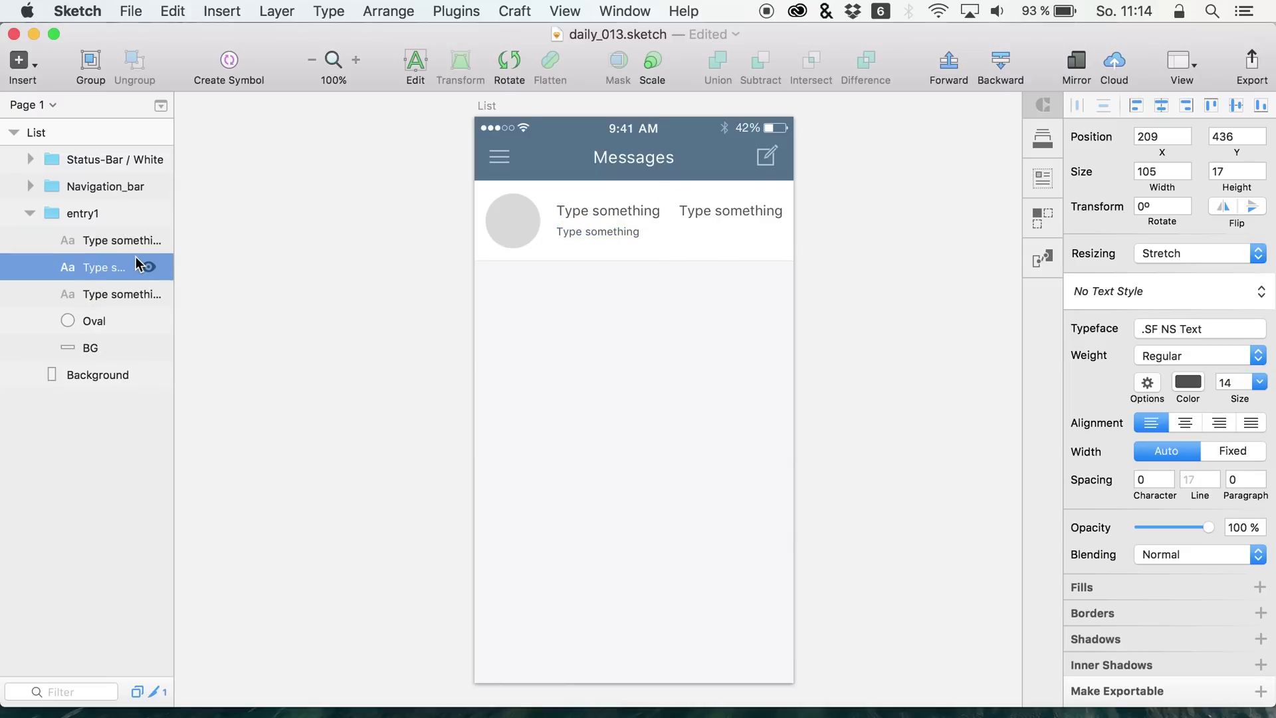
{"action": "left_click", "coordinate": [1235, 381]}
{"action": "type", "text": "11"}
{"action": "key", "text": "Return"}
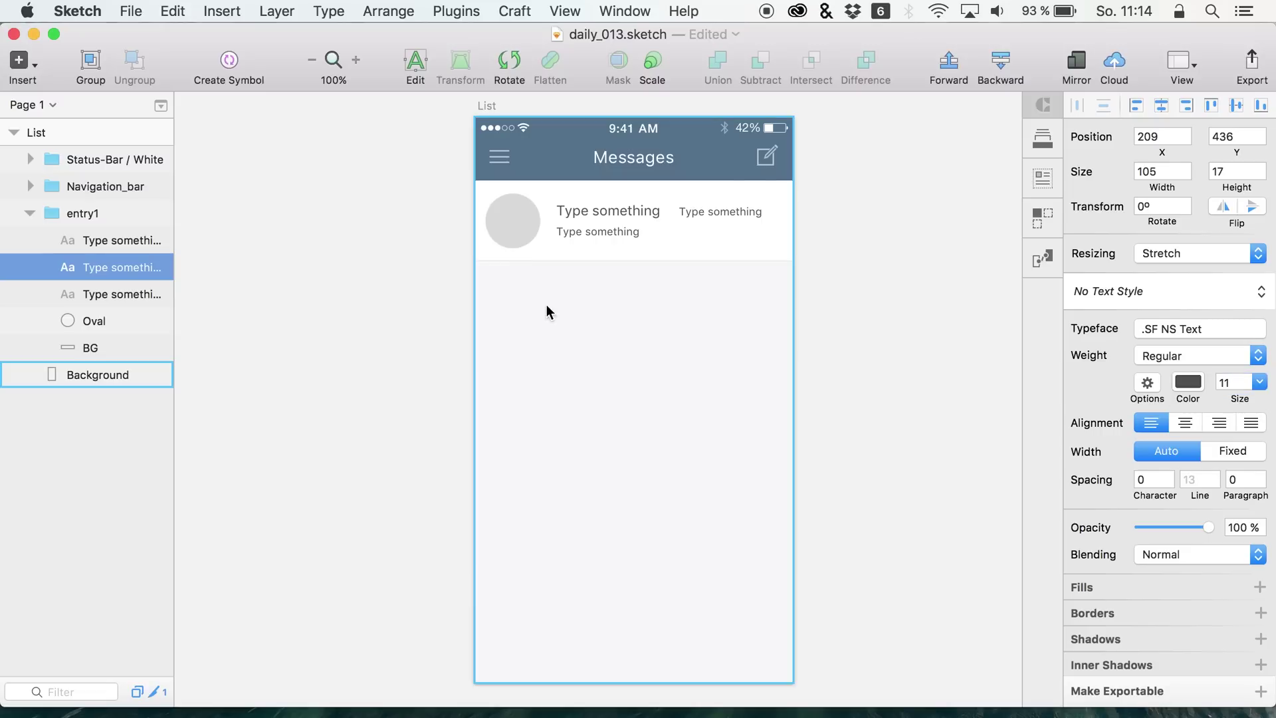
Push the copy to the row's right end and right-align it
{"action": "left_click", "coordinate": [80, 294]}
{"action": "left_click", "coordinate": [80, 272]}
{"action": "key", "text": "shift+Right"}
{"action": "key", "text": "shift+Right"}
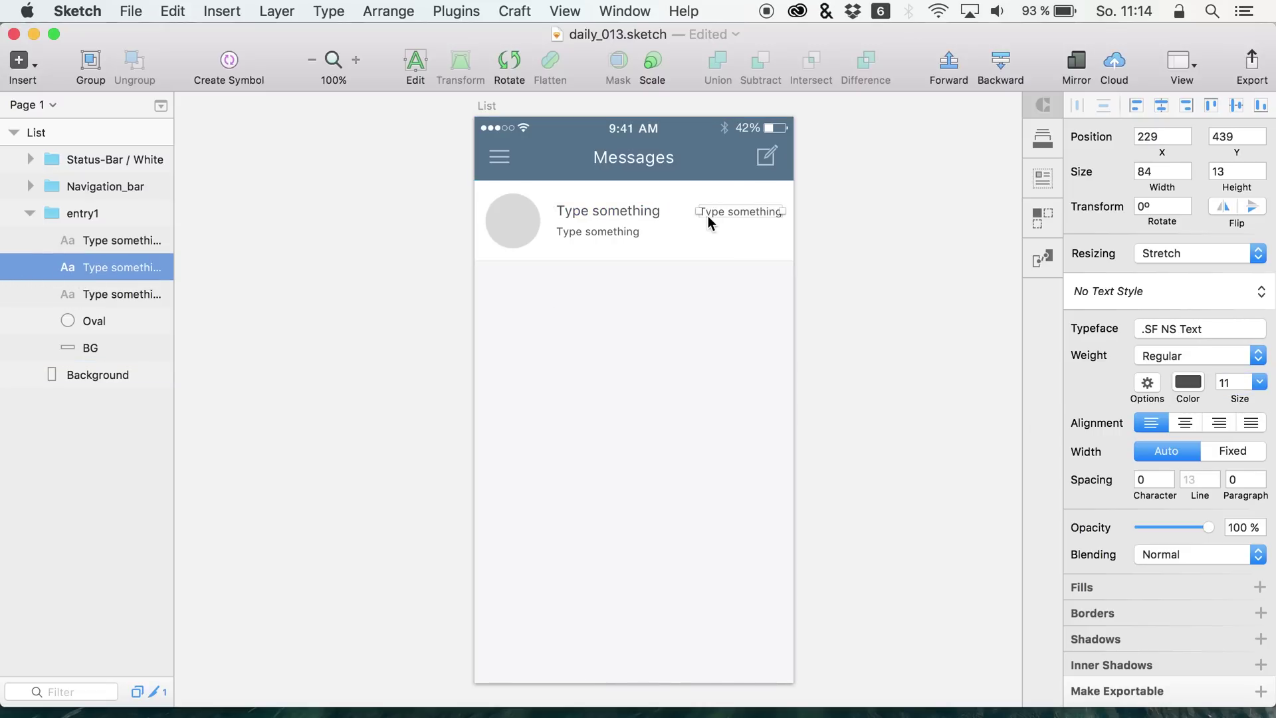
{"action": "left_click", "coordinate": [1219, 421]}
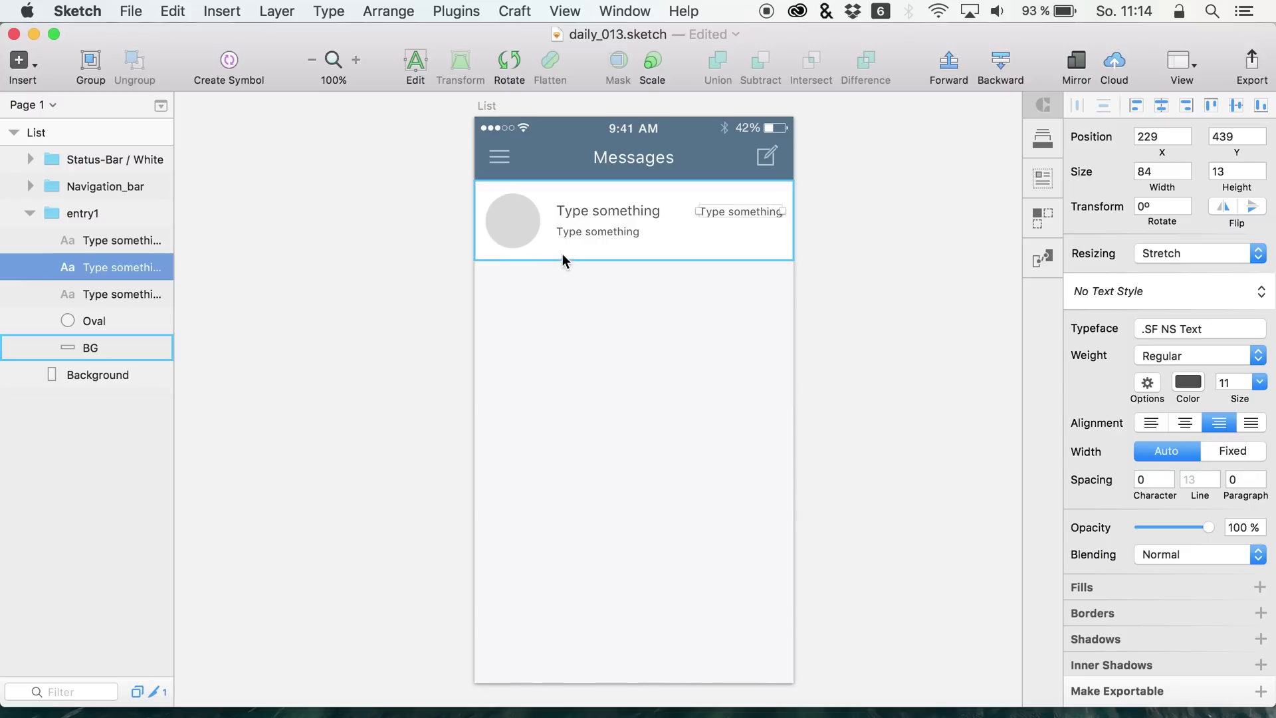
{"action": "left_click", "coordinate": [381, 281]}
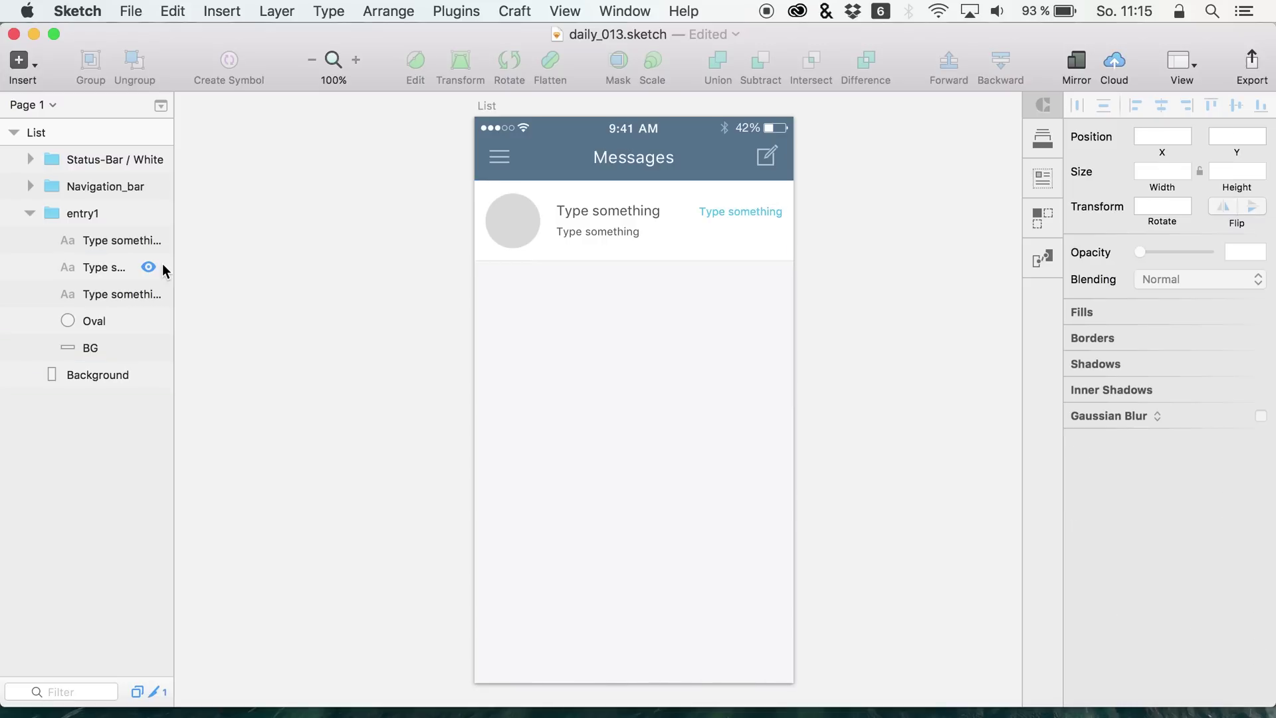
Select the Oval avatar inside entry1 and bring up Craft's data panel
{"action": "left_click", "coordinate": [29, 213]}
{"action": "left_click", "coordinate": [48, 211]}
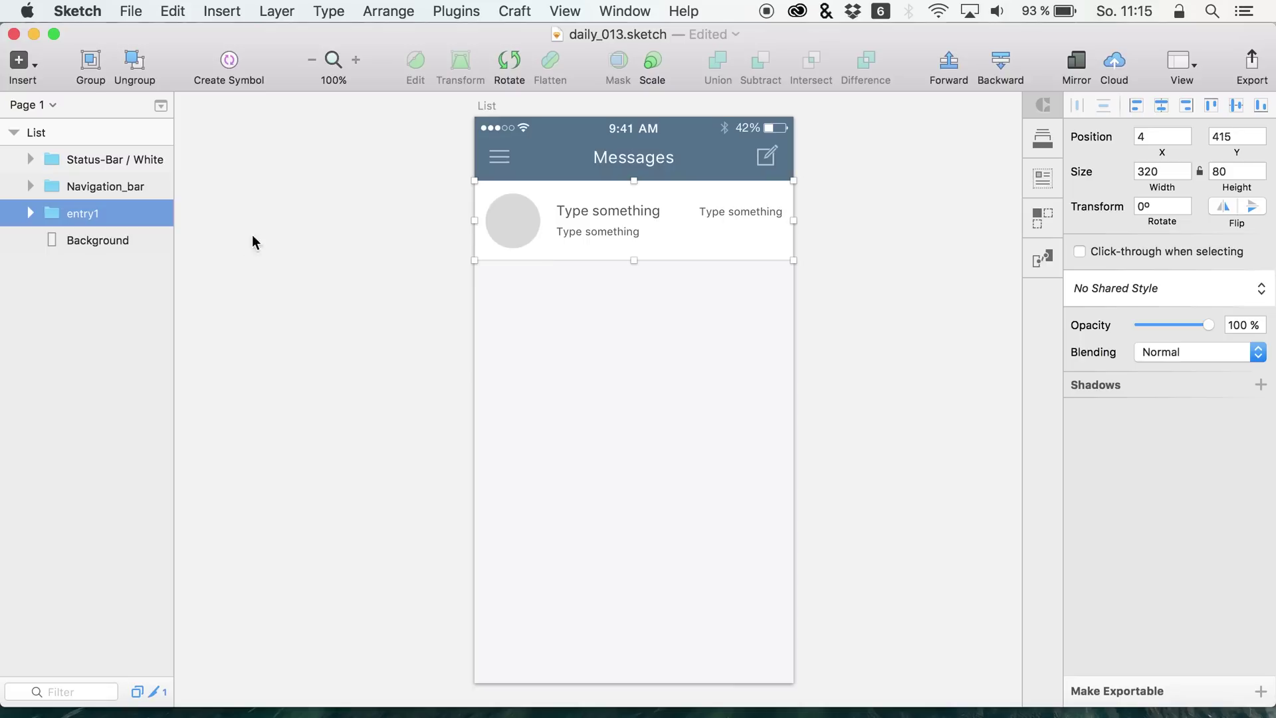
{"action": "left_click", "coordinate": [26, 213]}
{"action": "left_click", "coordinate": [114, 320]}
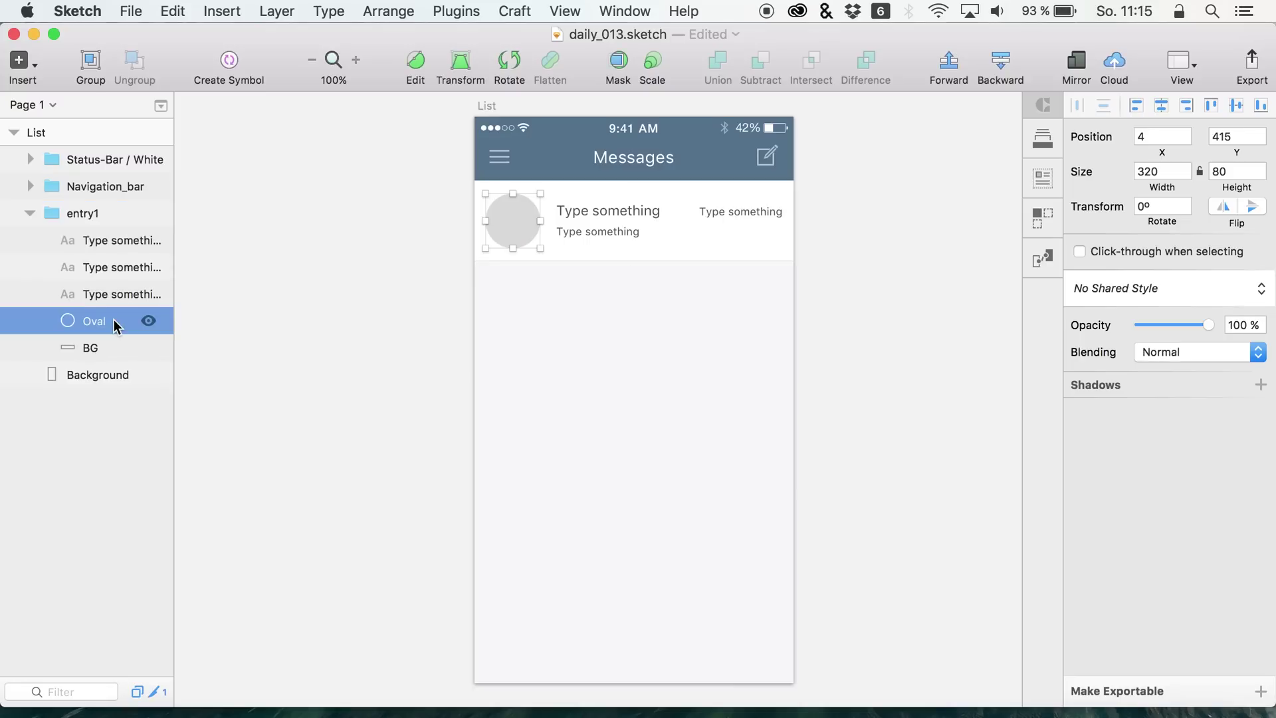
{"action": "left_click", "coordinate": [1043, 178]}
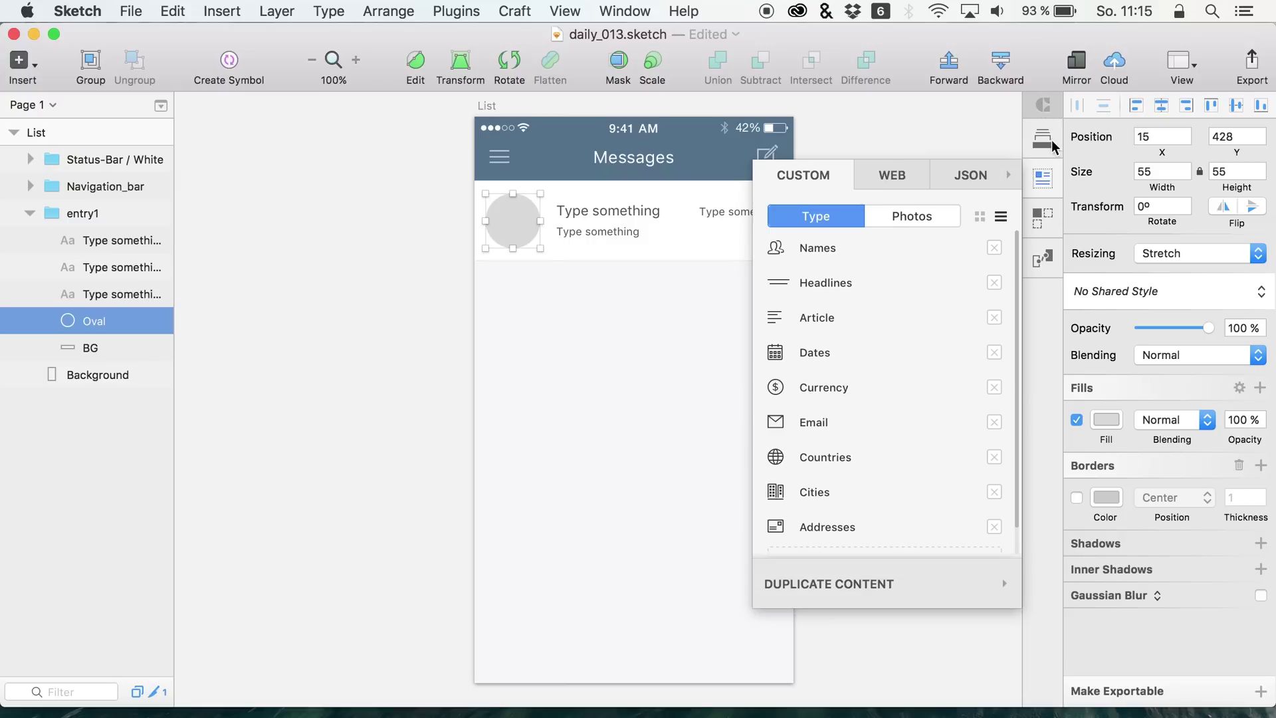
Place an Unsplash photo from the Portrait category into the avatar
{"action": "left_click", "coordinate": [912, 217]}
{"action": "left_click", "coordinate": [943, 249]}
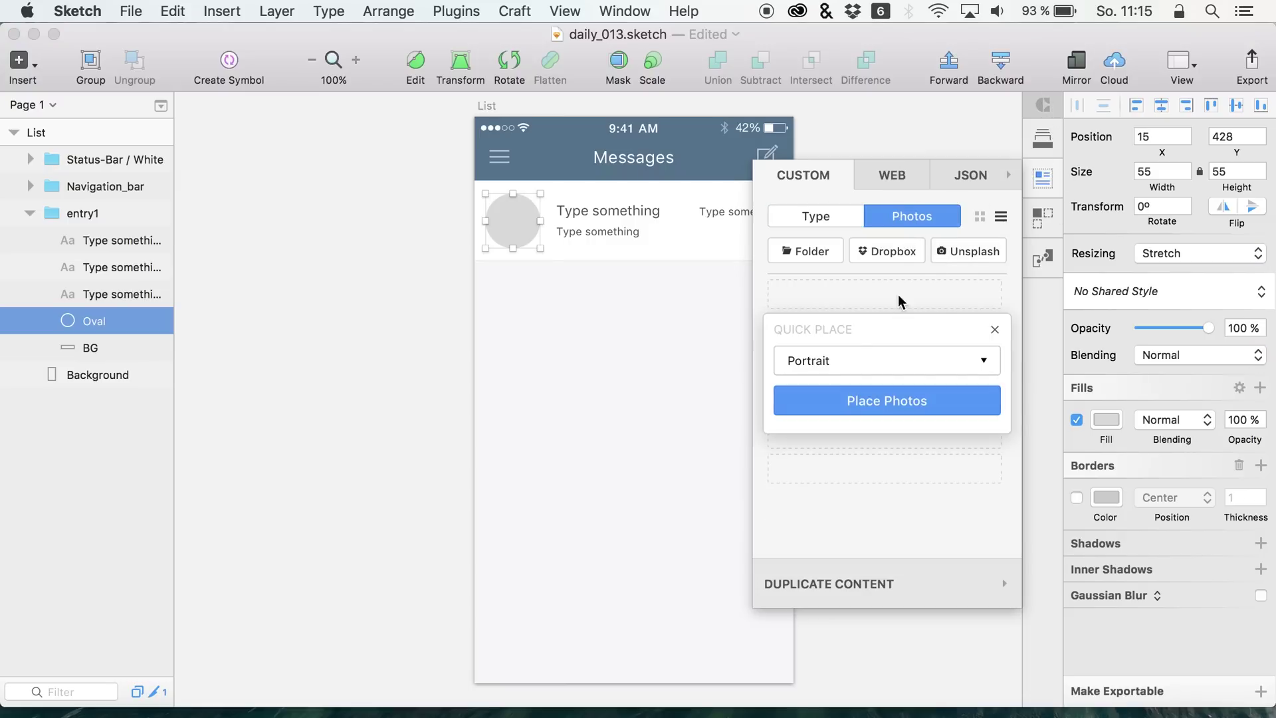
{"action": "left_click", "coordinate": [821, 360]}
{"action": "scroll", "coordinate": [808, 362], "scroll_direction": "up", "scroll_amount": 3}
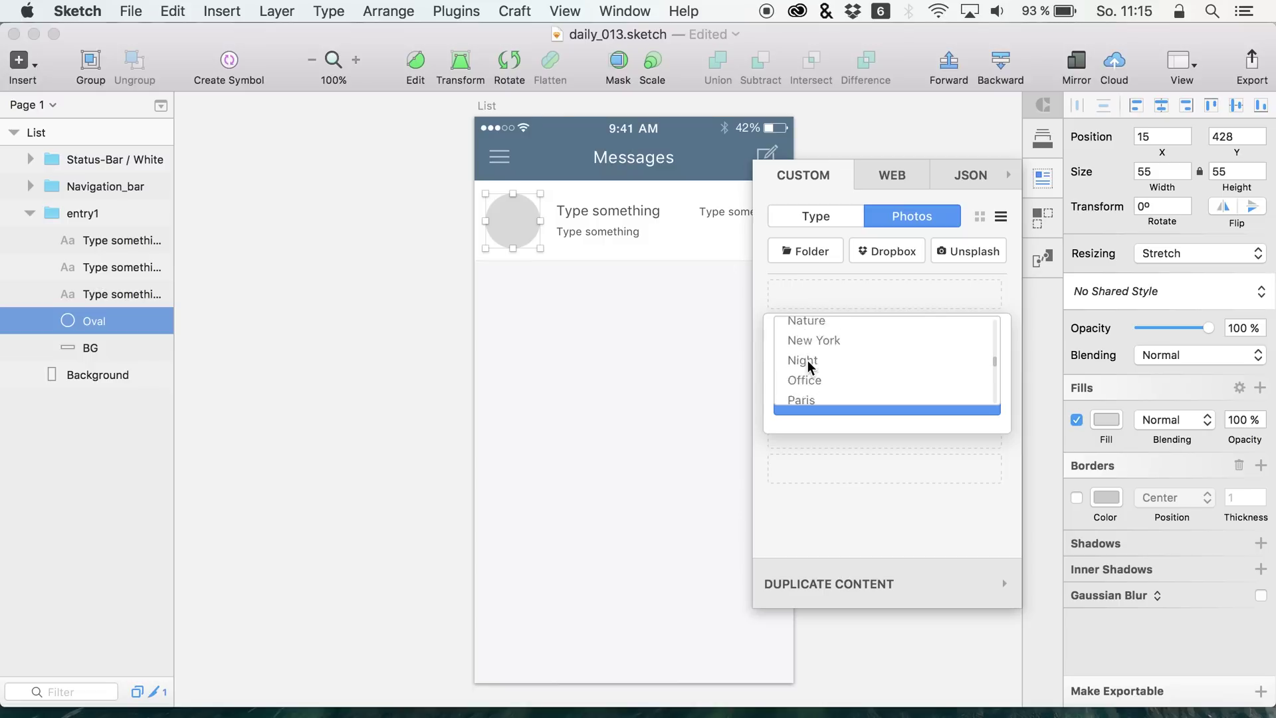
{"action": "scroll", "coordinate": [809, 366], "scroll_direction": "up", "scroll_amount": 1}
{"action": "scroll", "coordinate": [809, 367], "scroll_direction": "down", "scroll_amount": 4}
{"action": "scroll", "coordinate": [810, 367], "scroll_direction": "up", "scroll_amount": 1}
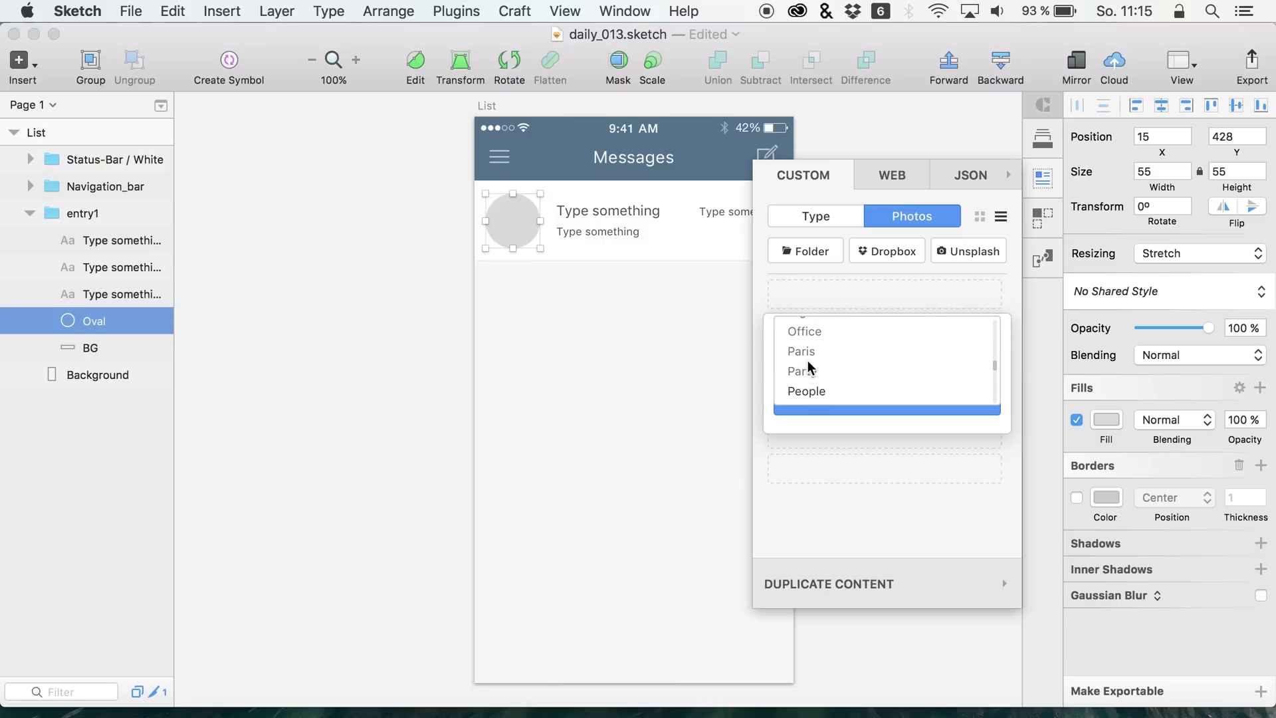
{"action": "scroll", "coordinate": [809, 367], "scroll_direction": "down", "scroll_amount": 1}
{"action": "scroll", "coordinate": [813, 389], "scroll_direction": "down", "scroll_amount": 1}
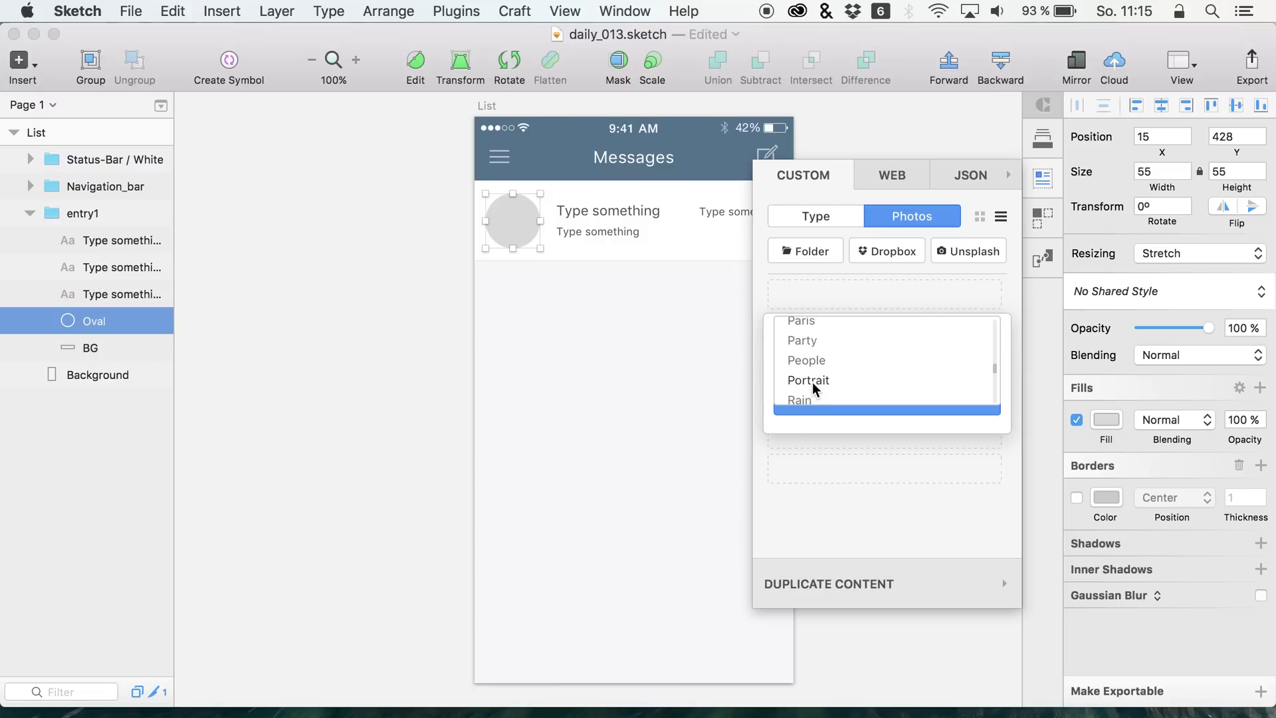
{"action": "left_click", "coordinate": [814, 389]}
{"action": "left_click", "coordinate": [819, 400]}
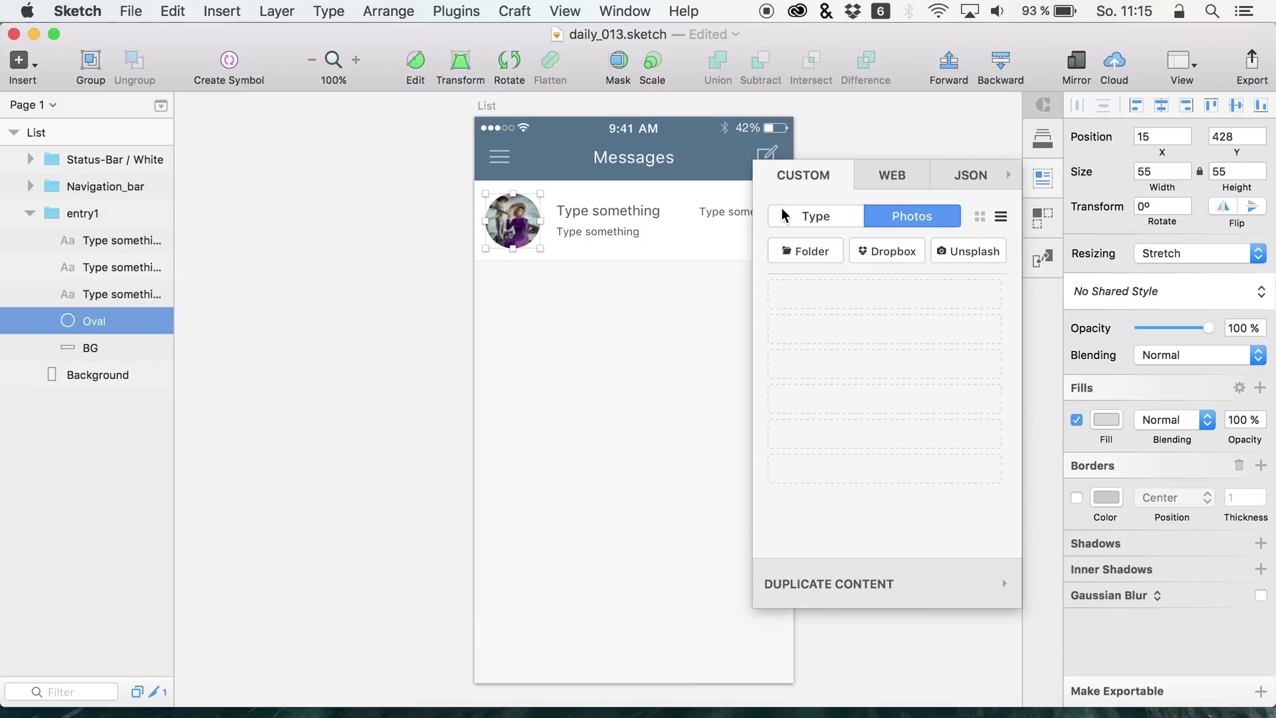
Re-place Unsplash portraits until one fits, then close the Craft panel
{"action": "left_click", "coordinate": [950, 251]}
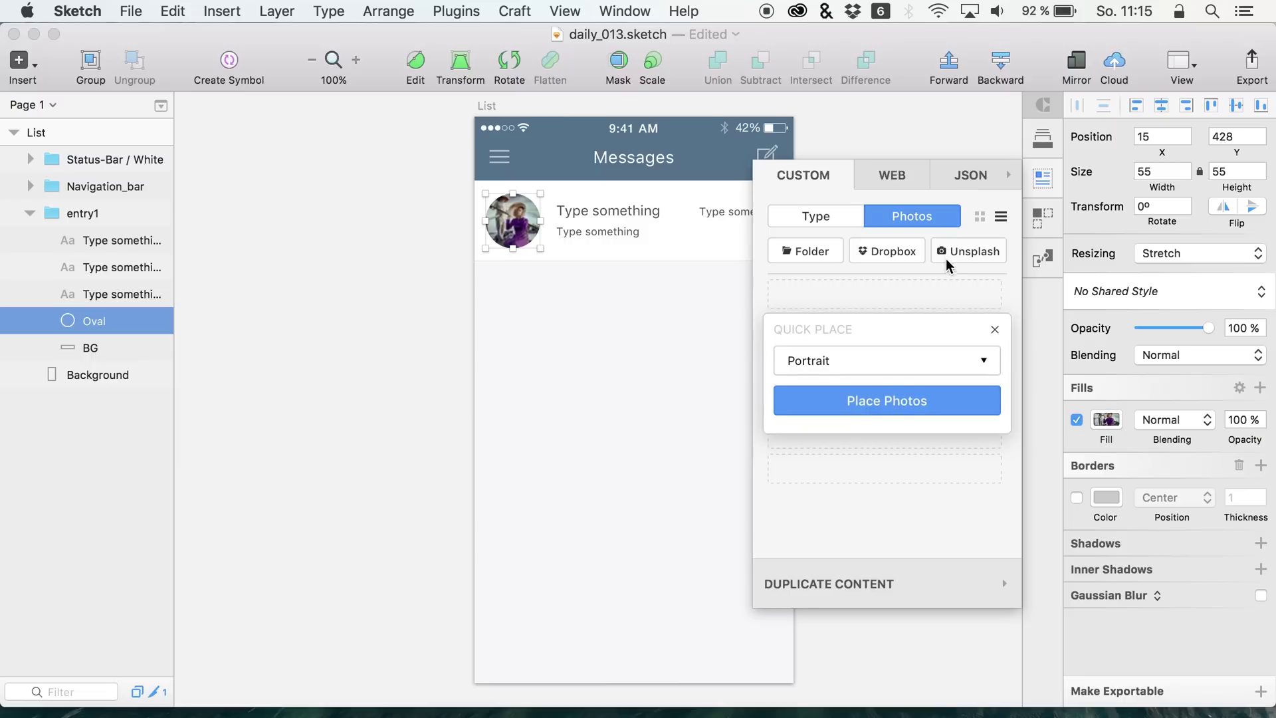
{"action": "left_click", "coordinate": [886, 404]}
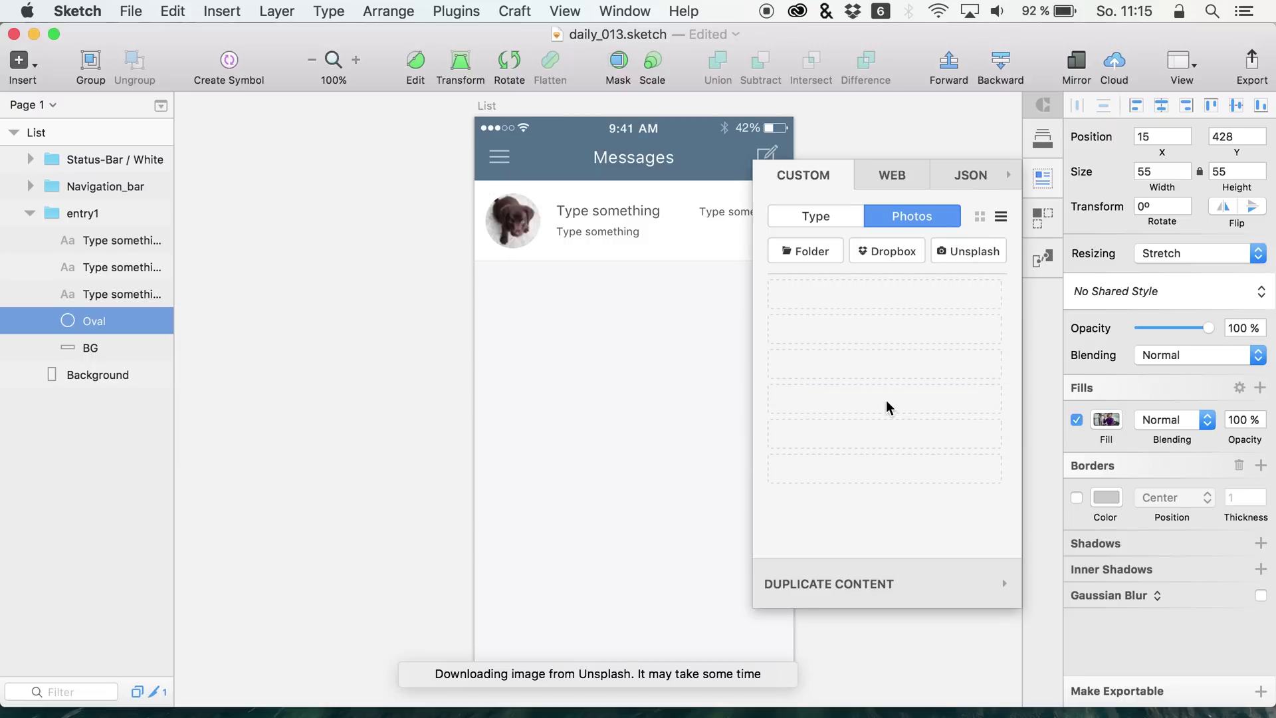
{"action": "left_click", "coordinate": [956, 258]}
{"action": "left_click", "coordinate": [883, 400]}
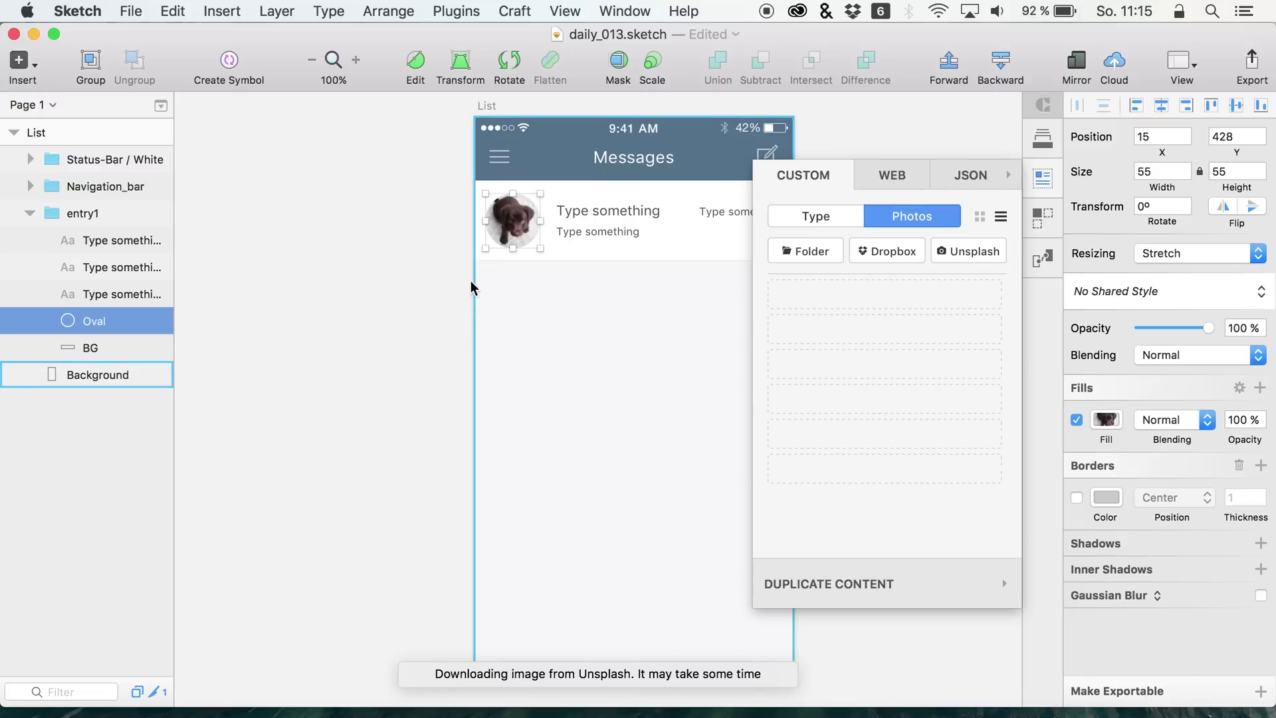
{"action": "left_click", "coordinate": [957, 258]}
{"action": "left_click", "coordinate": [884, 400]}
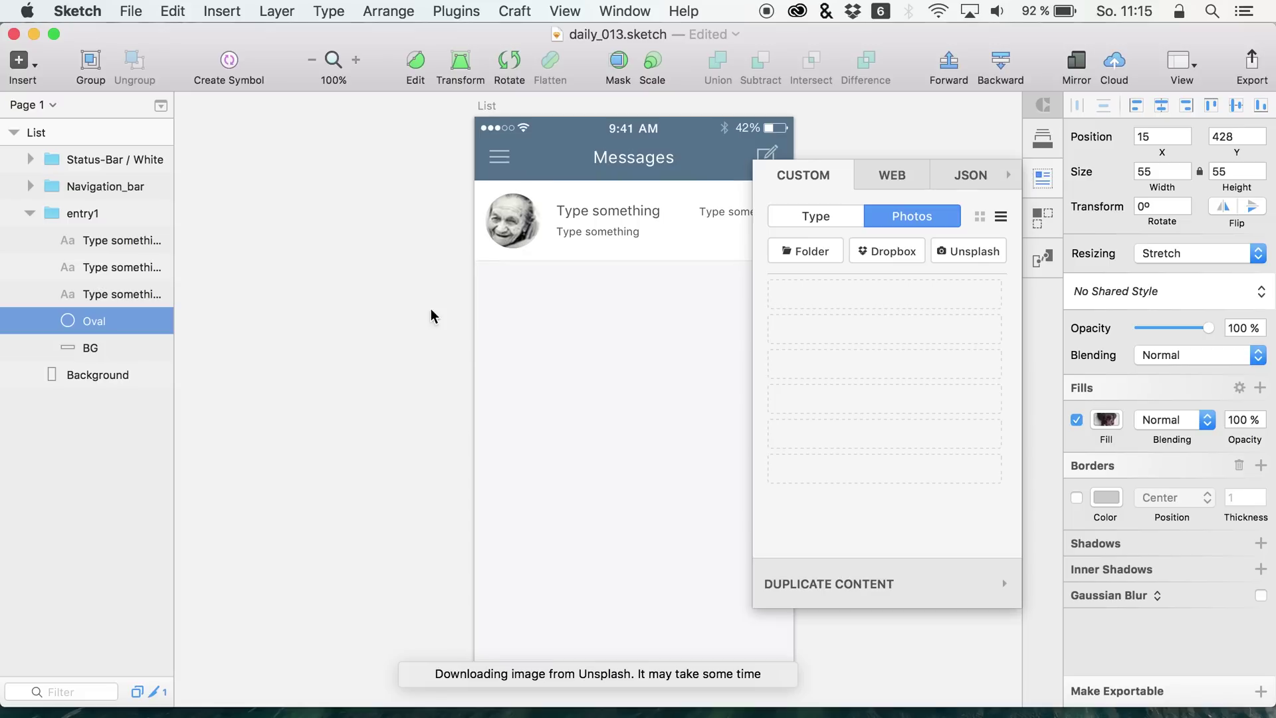
{"action": "left_click", "coordinate": [981, 251]}
{"action": "left_click", "coordinate": [865, 397]}
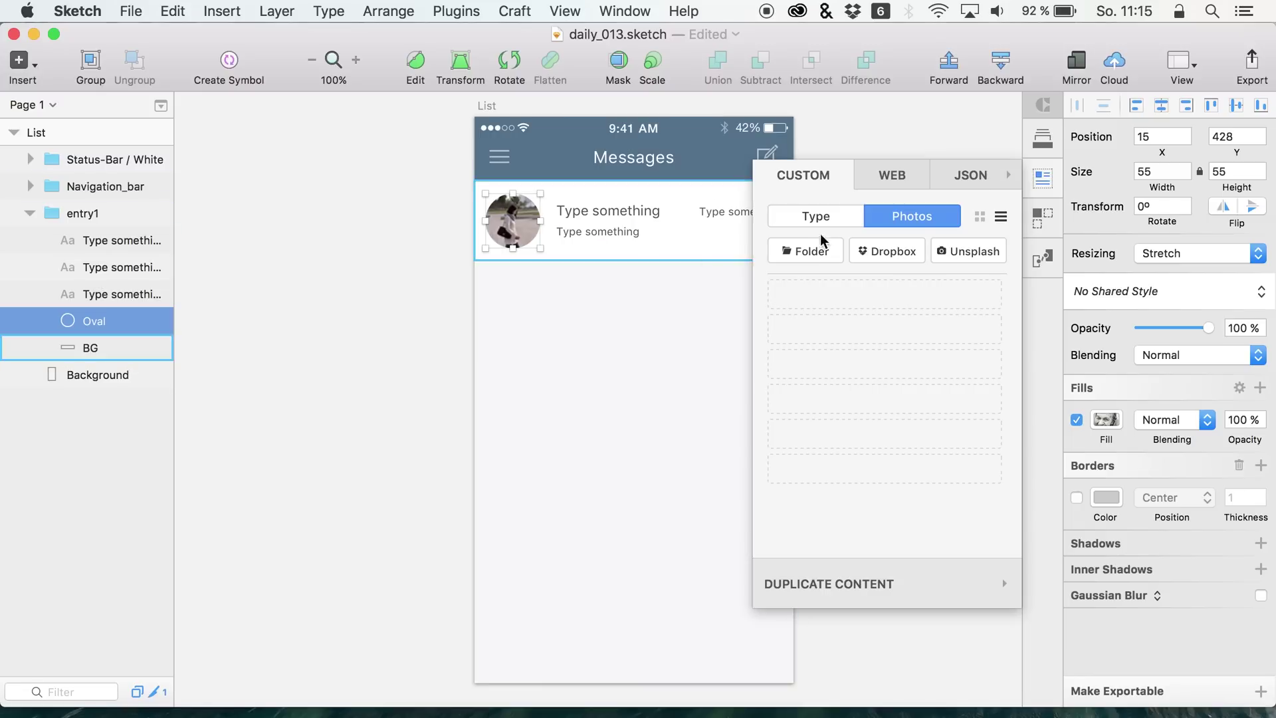
{"action": "left_click", "coordinate": [1046, 177]}
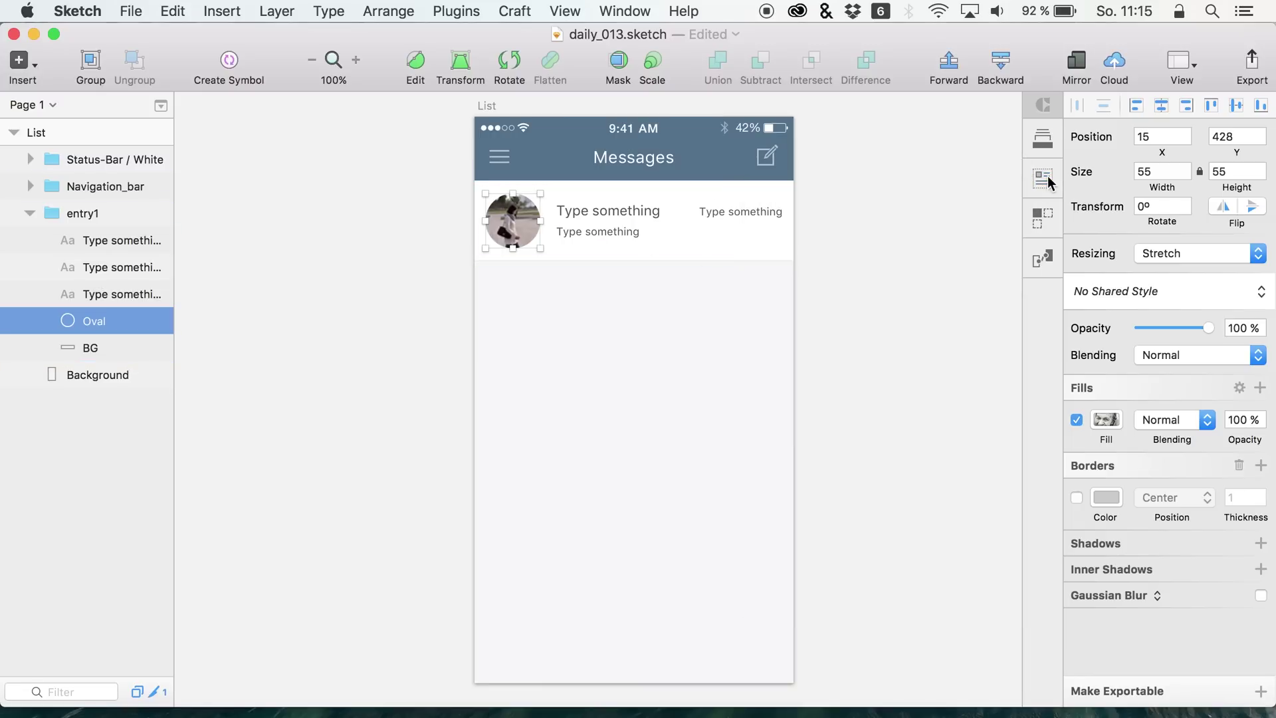
{"action": "left_click", "coordinate": [592, 209]}
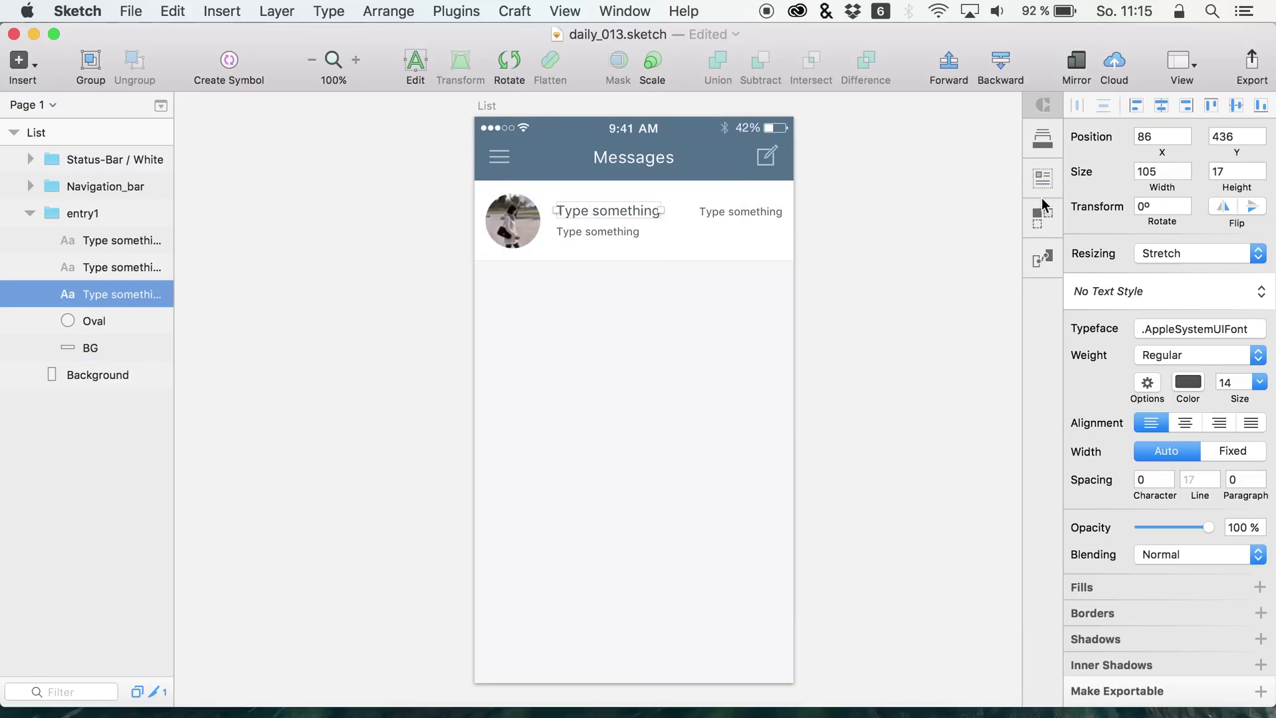
Fill the upper text line with a random female name from Craft
{"action": "left_click", "coordinate": [1044, 181]}
{"action": "left_click", "coordinate": [810, 216]}
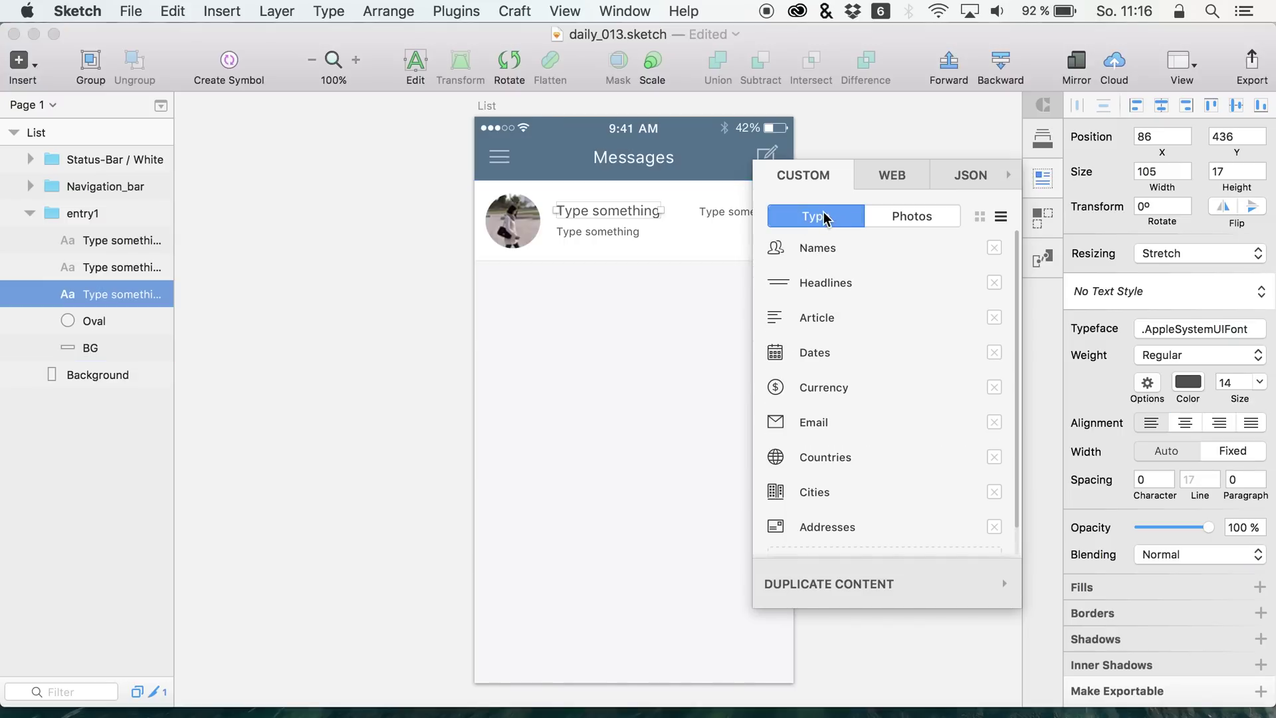
{"action": "mouse_move", "coordinate": [809, 248]}
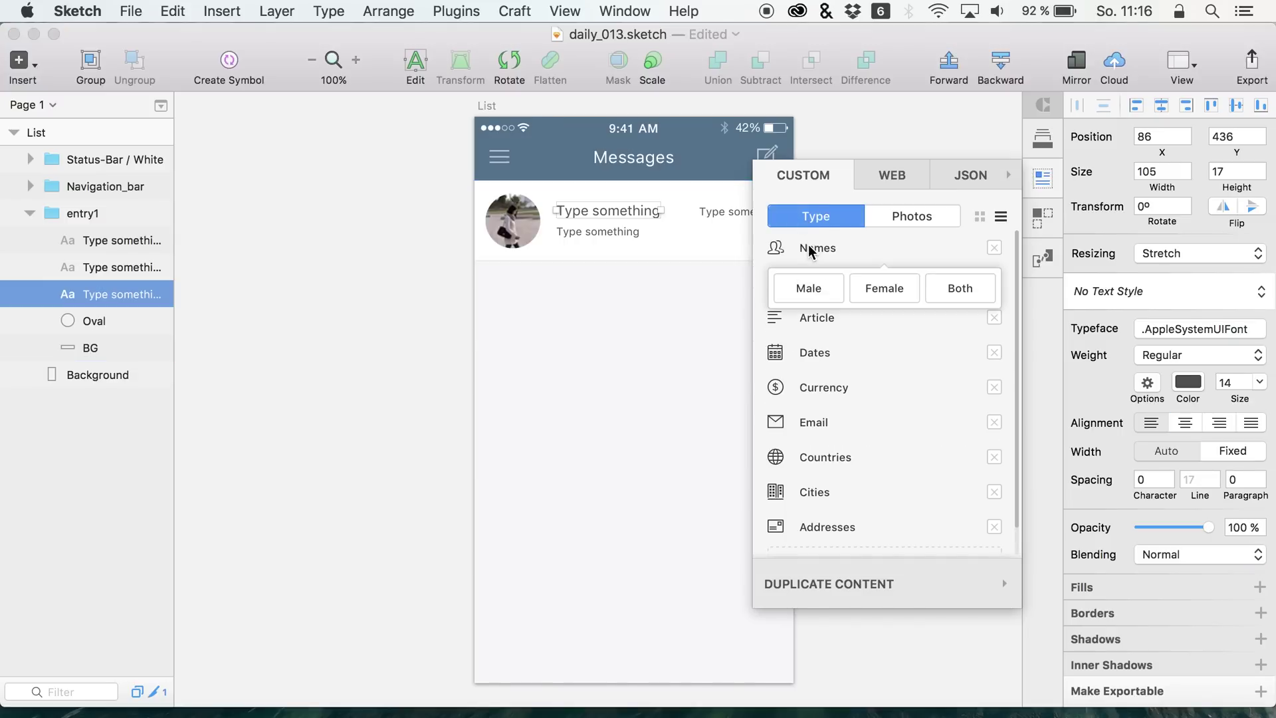
{"action": "left_click", "coordinate": [865, 280]}
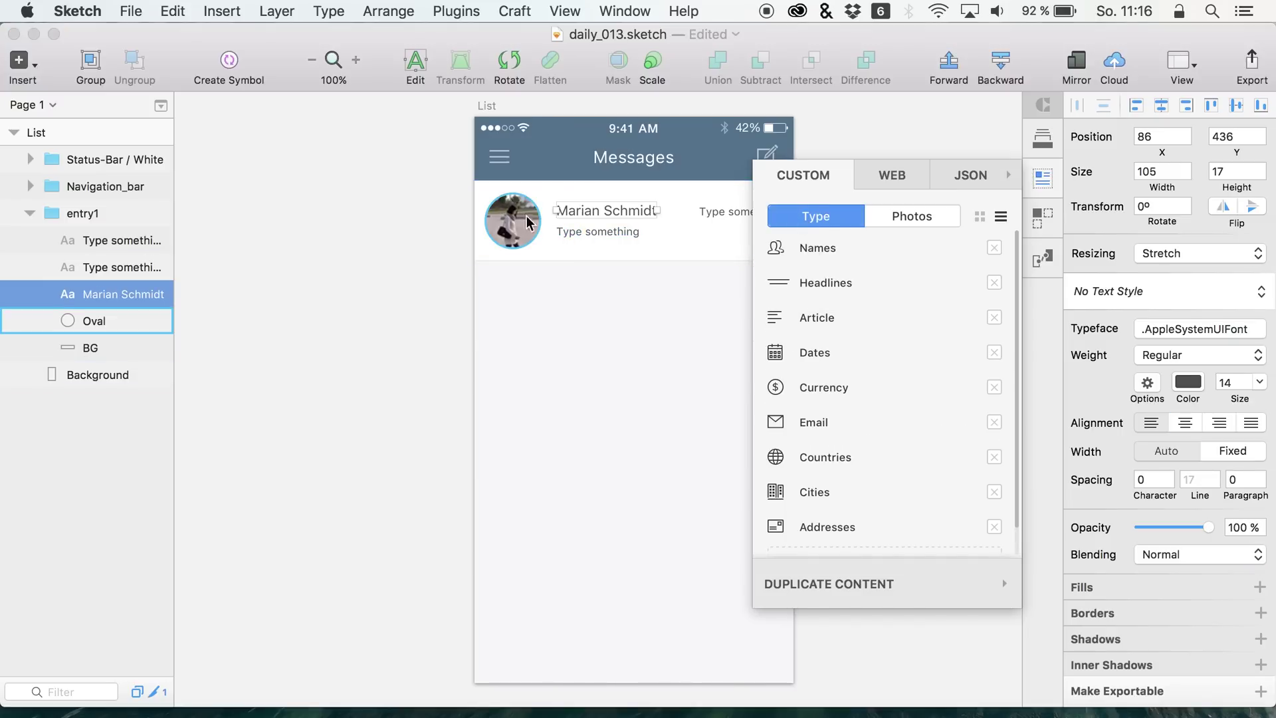
Fill the lower line with a random email, regenerating until it looks right
{"action": "left_click", "coordinate": [578, 233]}
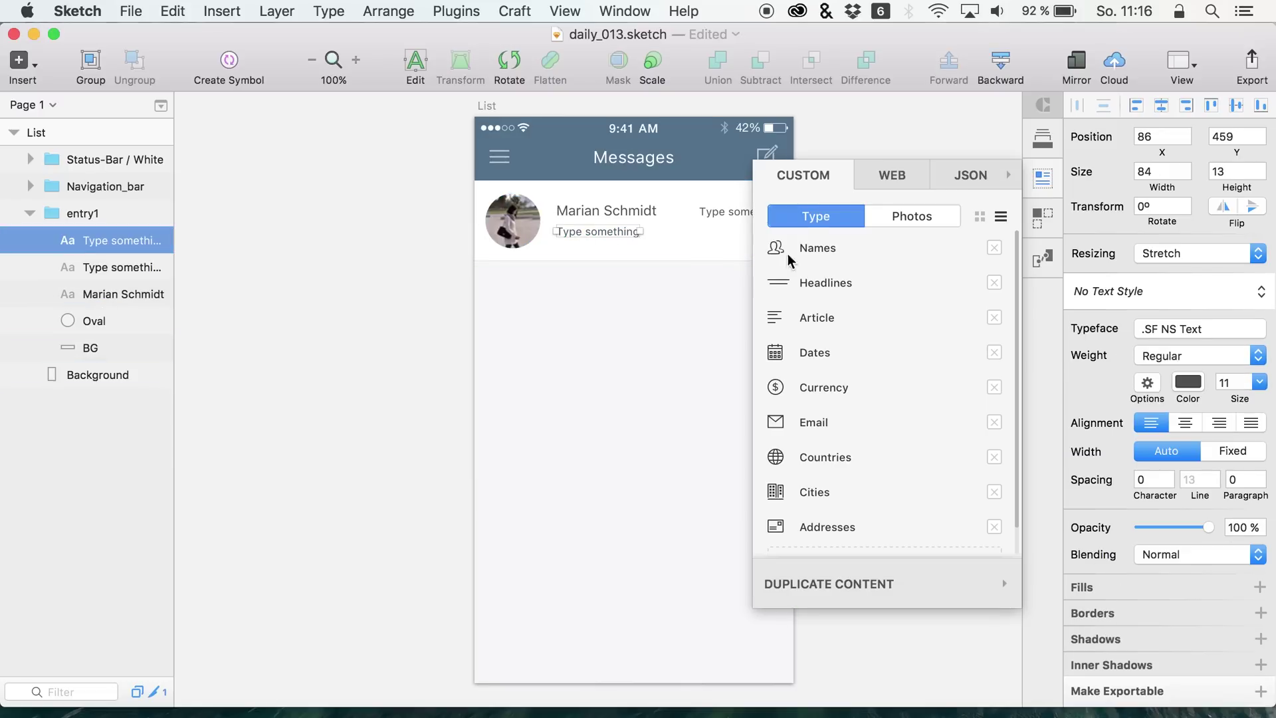
{"action": "left_click", "coordinate": [821, 426]}
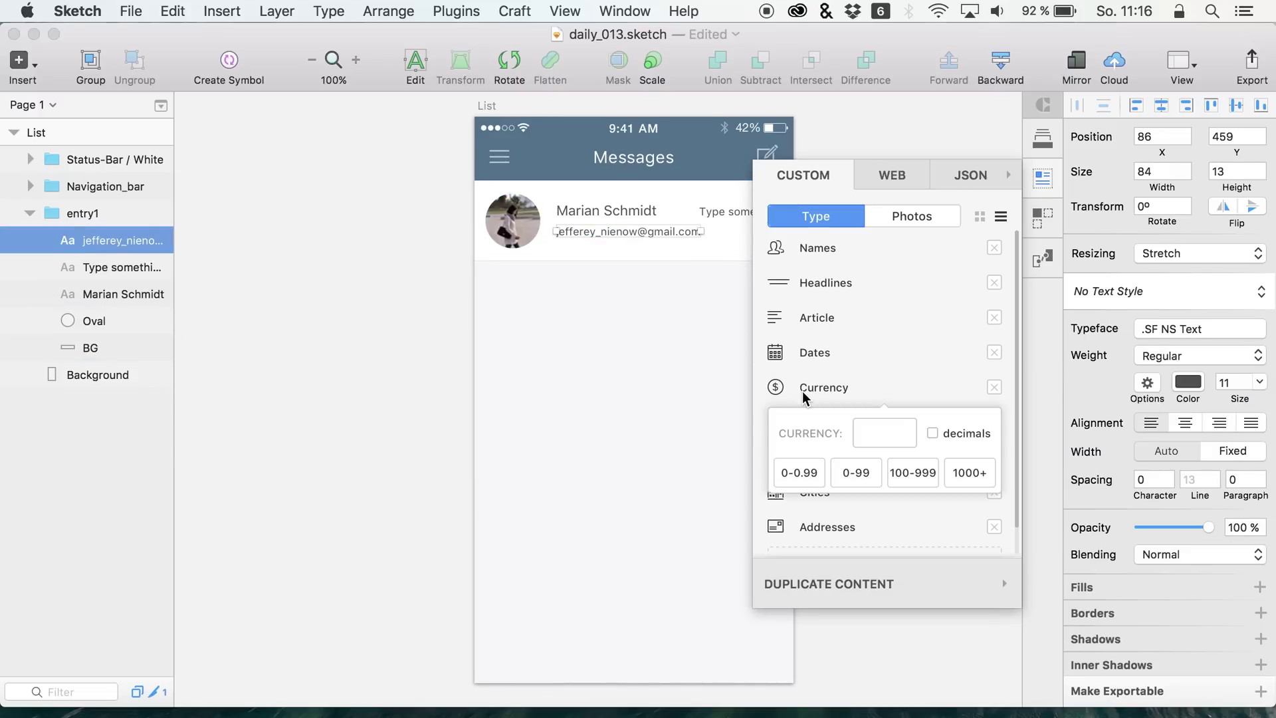
{"action": "left_click", "coordinate": [803, 426]}
{"action": "left_click", "coordinate": [802, 426]}
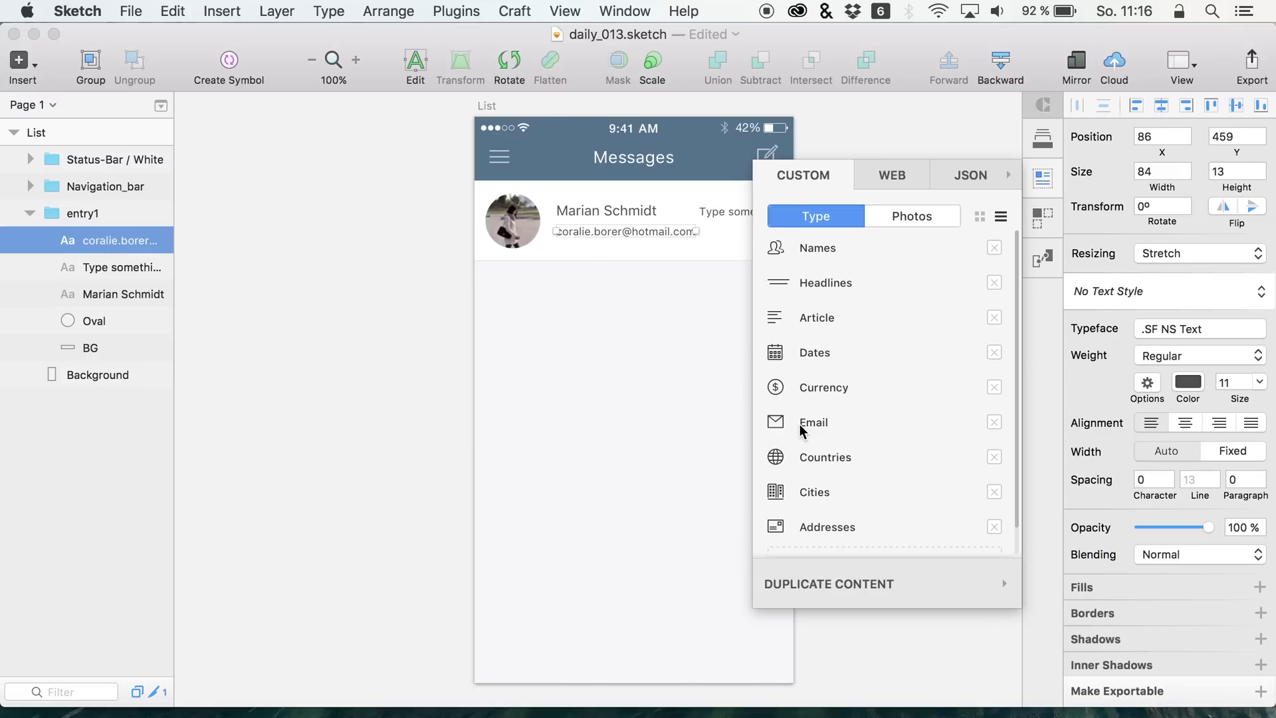
{"action": "left_click", "coordinate": [802, 426]}
{"action": "left_click", "coordinate": [802, 426]}
{"action": "left_click", "coordinate": [802, 426]}
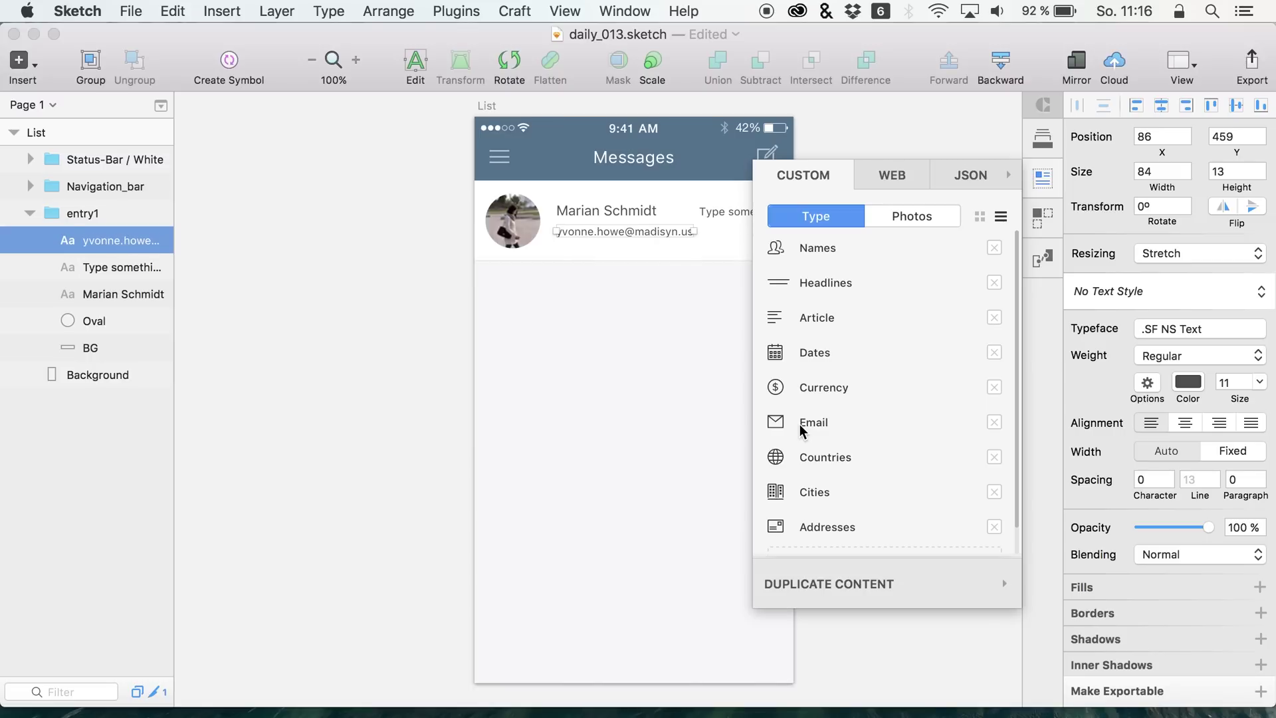
{"action": "left_click", "coordinate": [802, 426]}
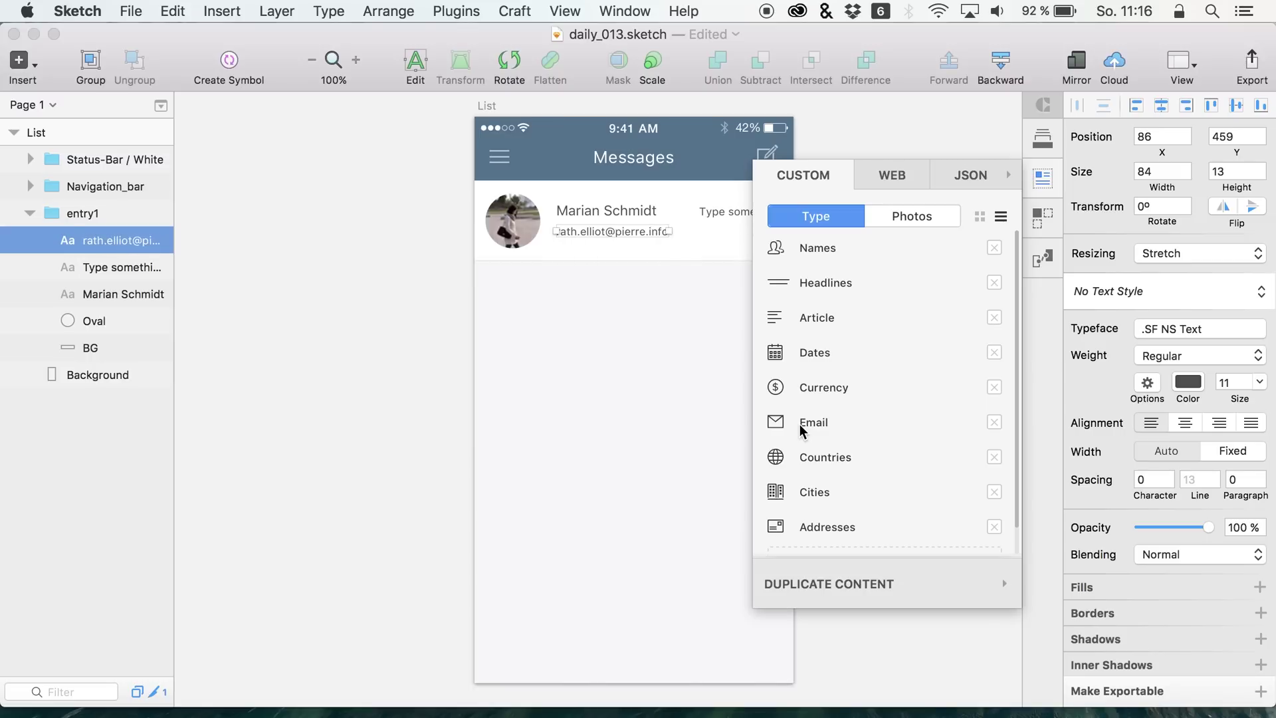
{"action": "left_click", "coordinate": [716, 202]}
Fill the row's right-hand text with an MM-DD-Y date, 01-27-2016
{"action": "left_click", "coordinate": [714, 214]}
{"action": "scroll", "coordinate": [667, 222], "scroll_direction": "right", "scroll_amount": 2}
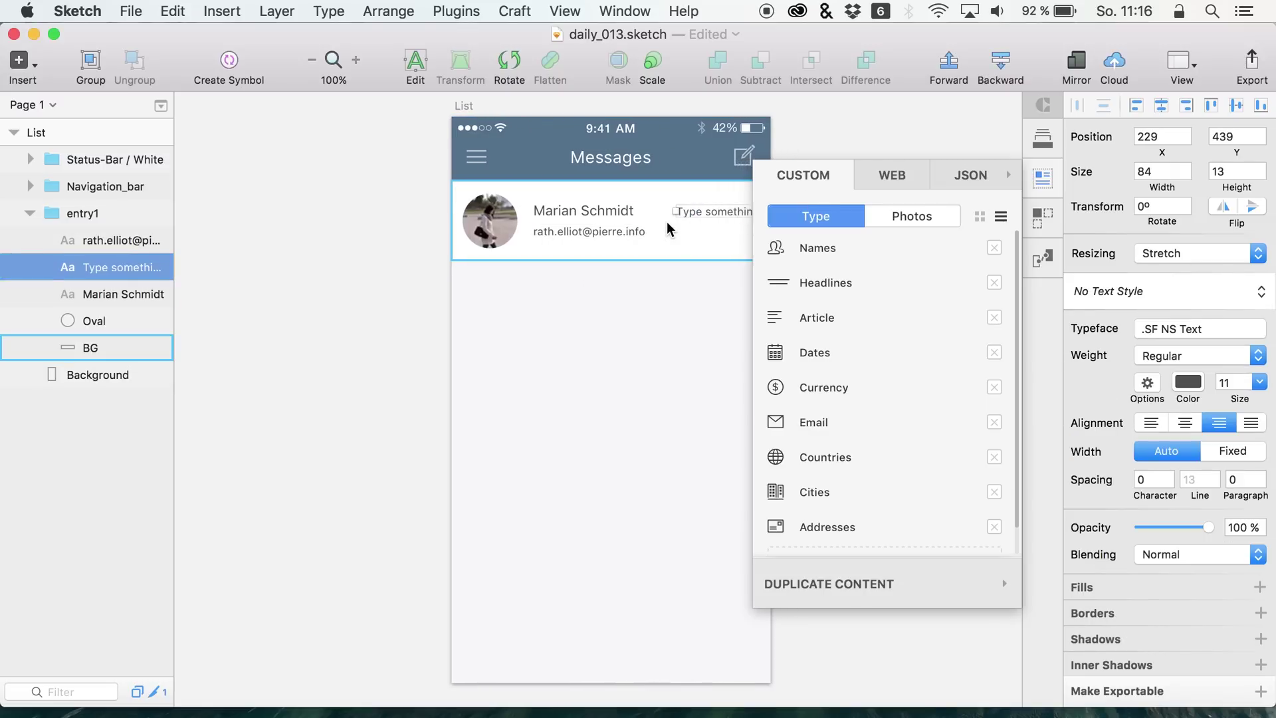
{"action": "scroll", "coordinate": [667, 221], "scroll_direction": "right", "scroll_amount": 5}
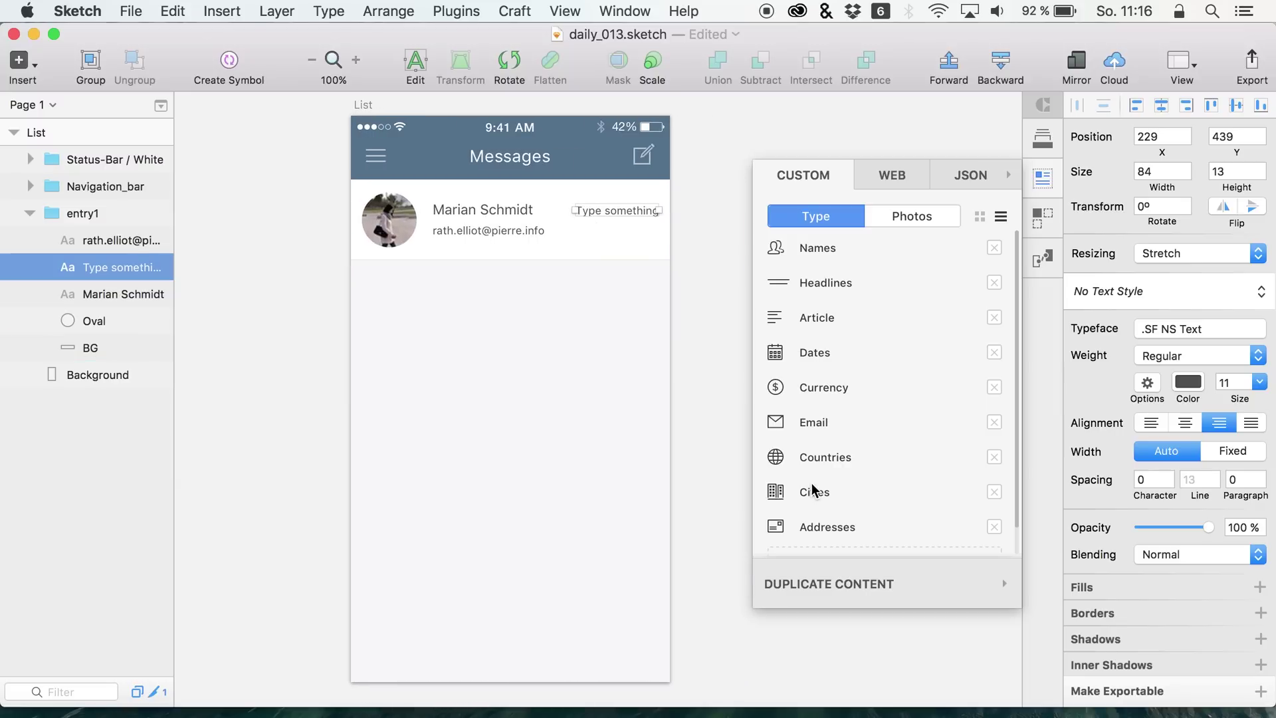
{"action": "left_click", "coordinate": [815, 358]}
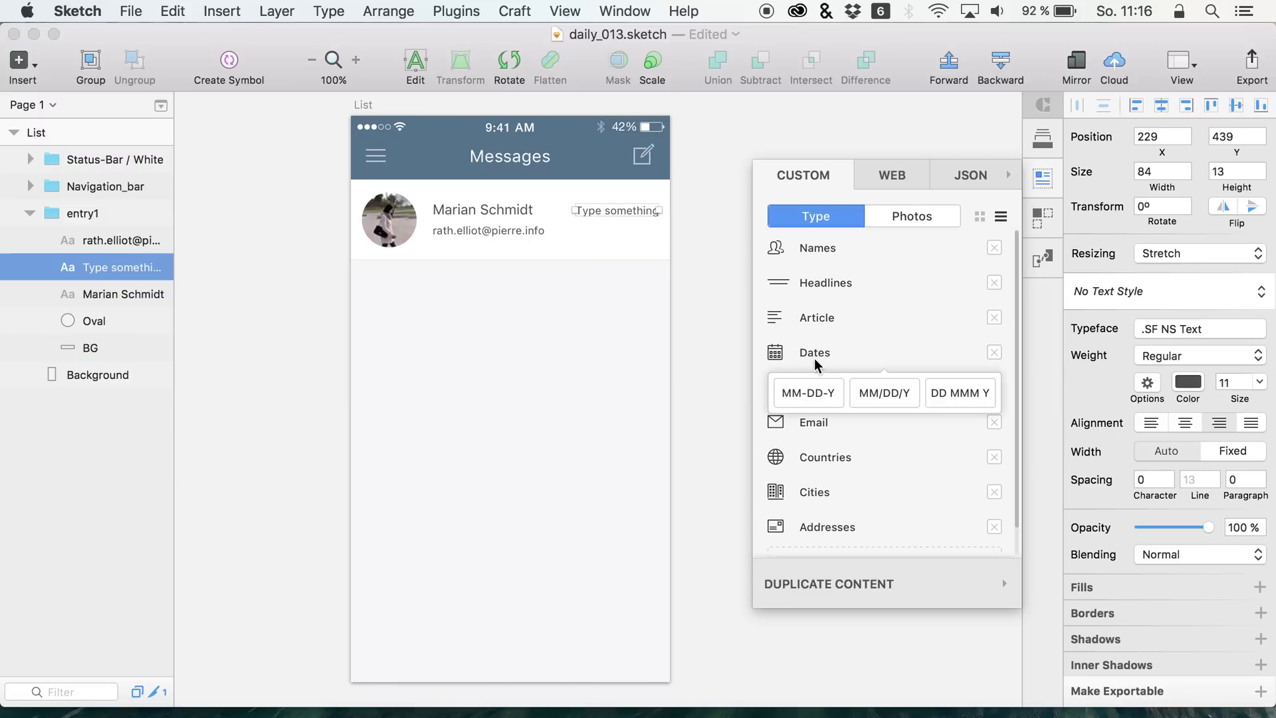
{"action": "left_click", "coordinate": [792, 339]}
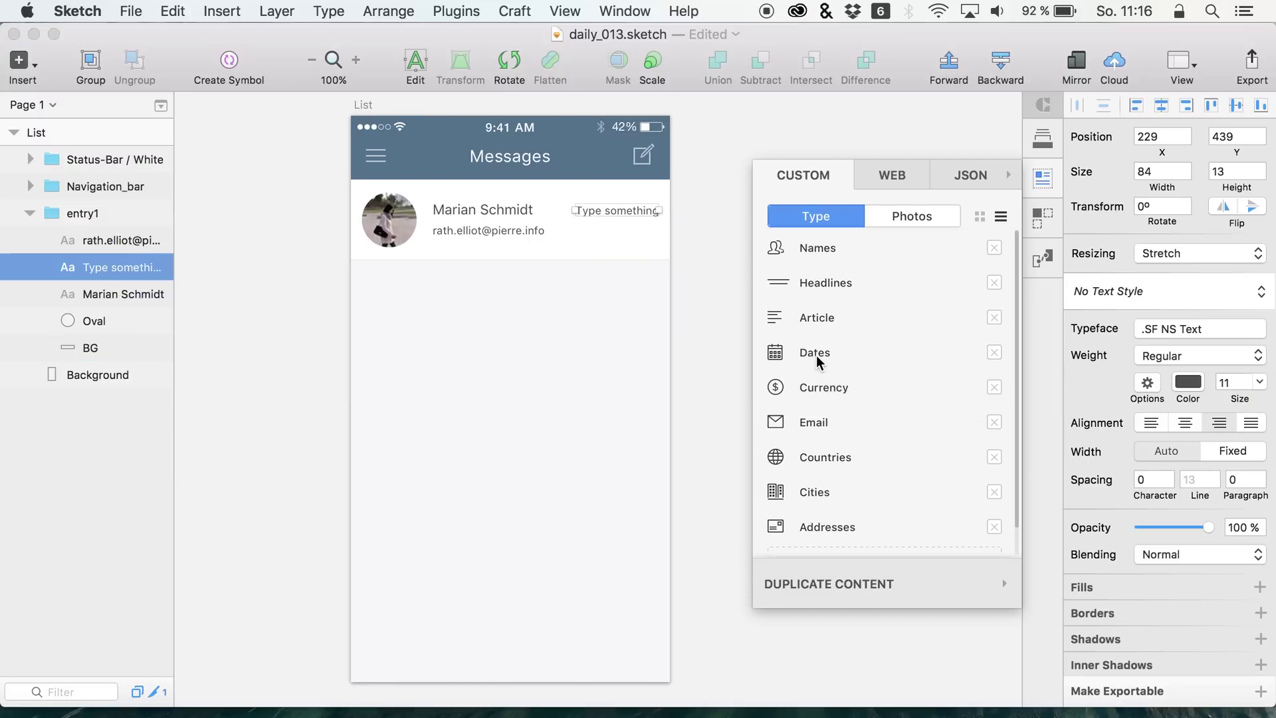
{"action": "scroll", "coordinate": [806, 372], "scroll_direction": "down", "scroll_amount": 1}
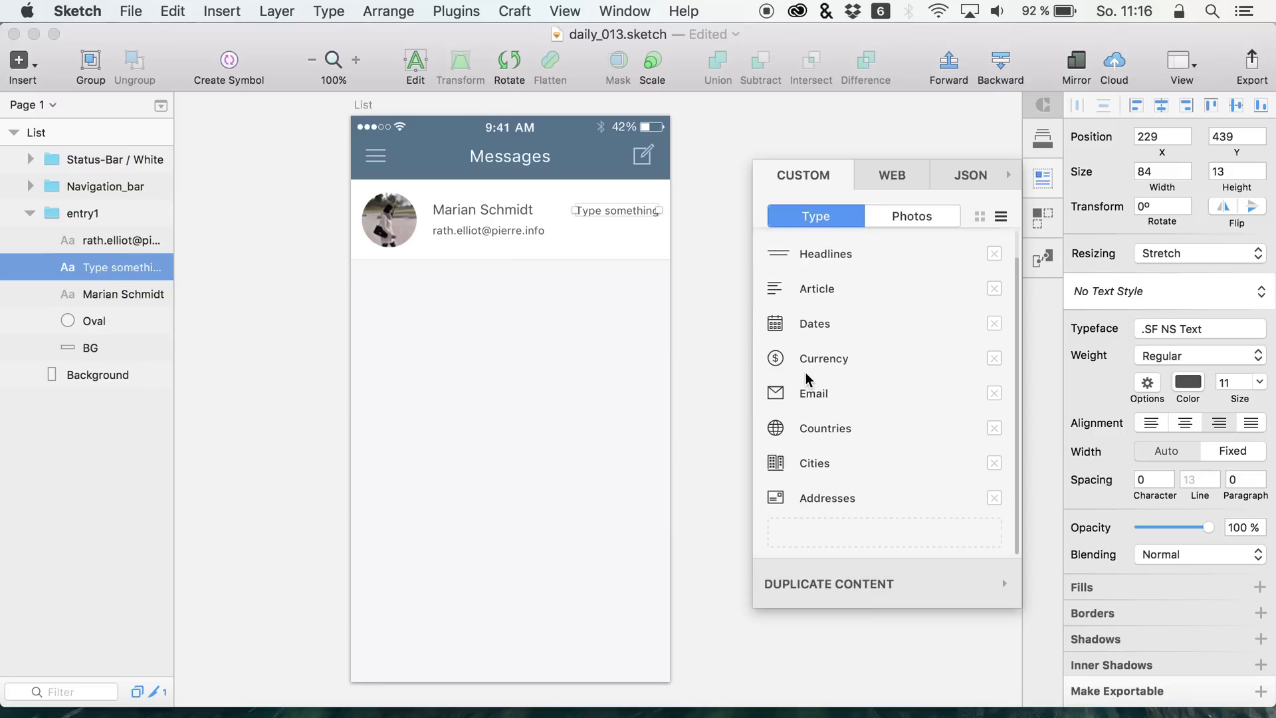
{"action": "scroll", "coordinate": [805, 372], "scroll_direction": "up", "scroll_amount": 1}
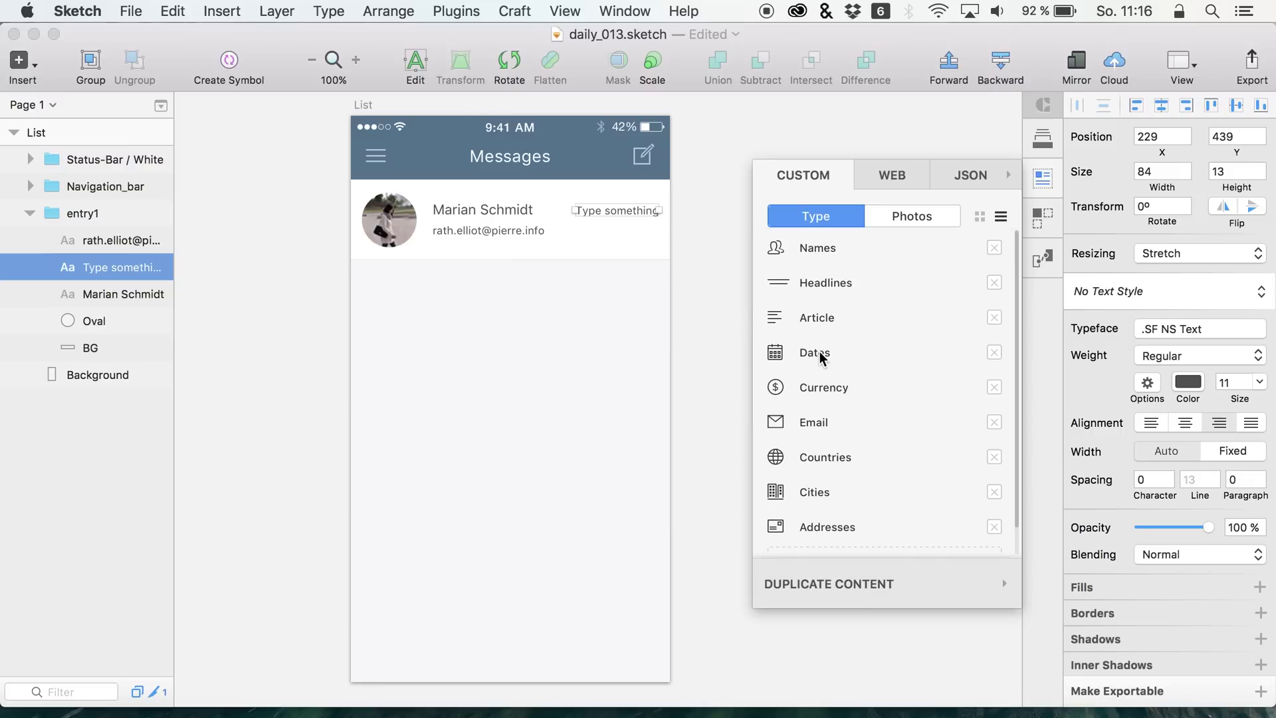
{"action": "left_click", "coordinate": [819, 356]}
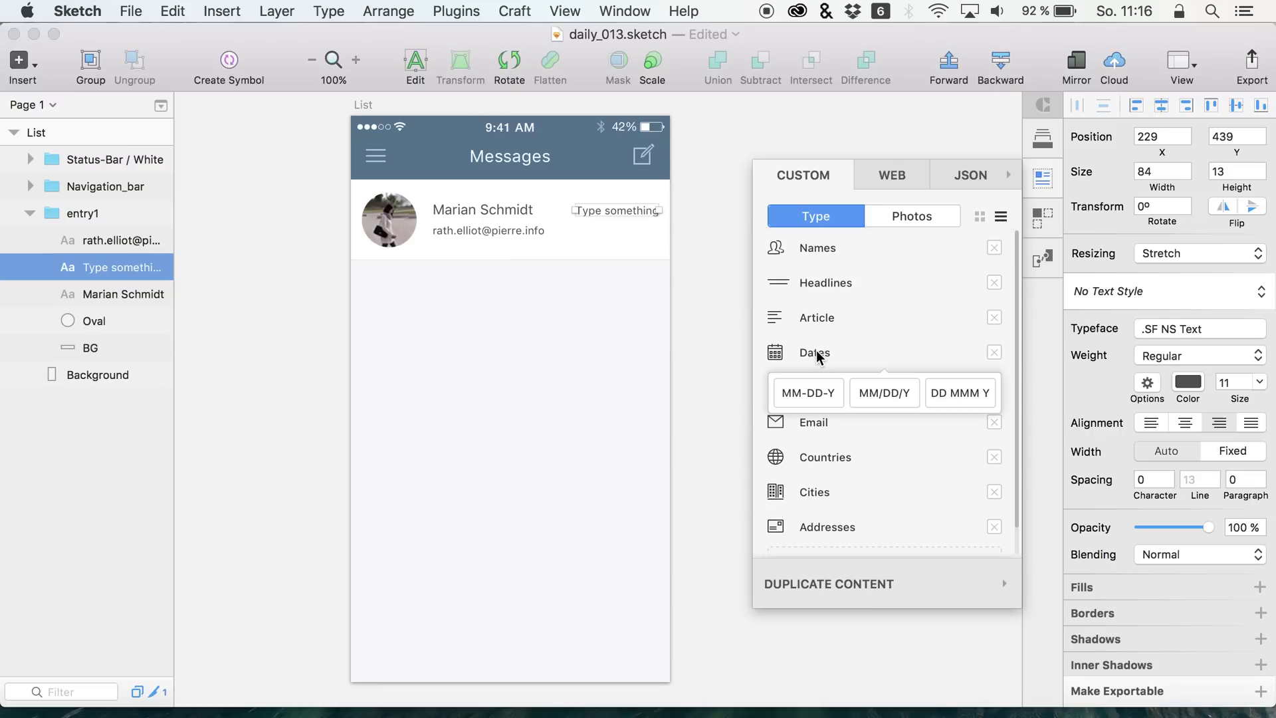
{"action": "left_click", "coordinate": [811, 393]}
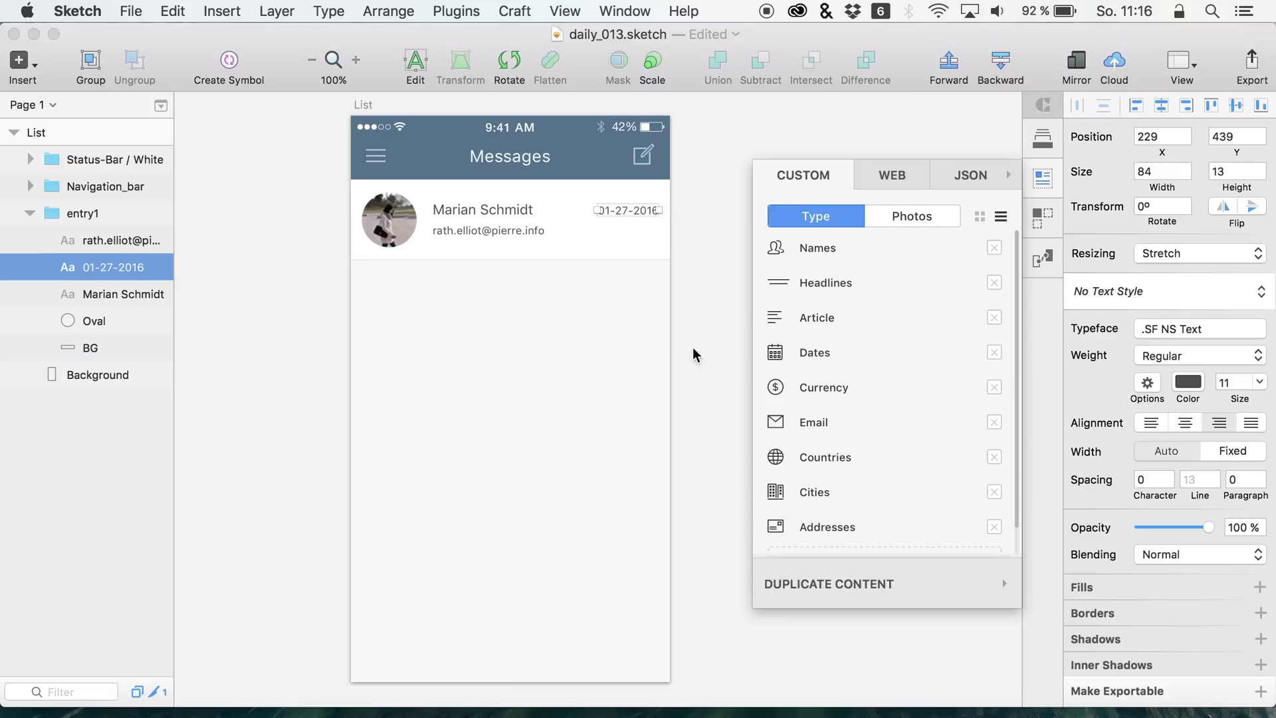
Select and collapse the entry1 group and close Craft's data panel
{"action": "left_click", "coordinate": [466, 269]}
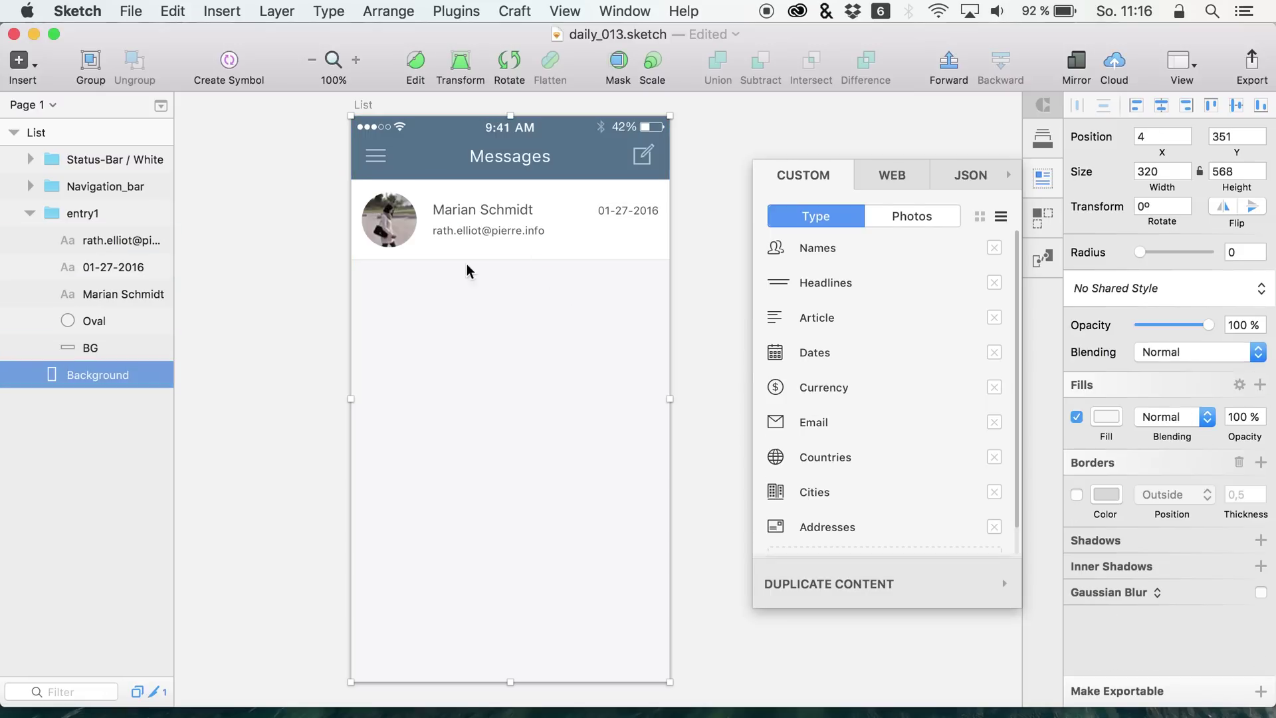
{"action": "left_click", "coordinate": [29, 211]}
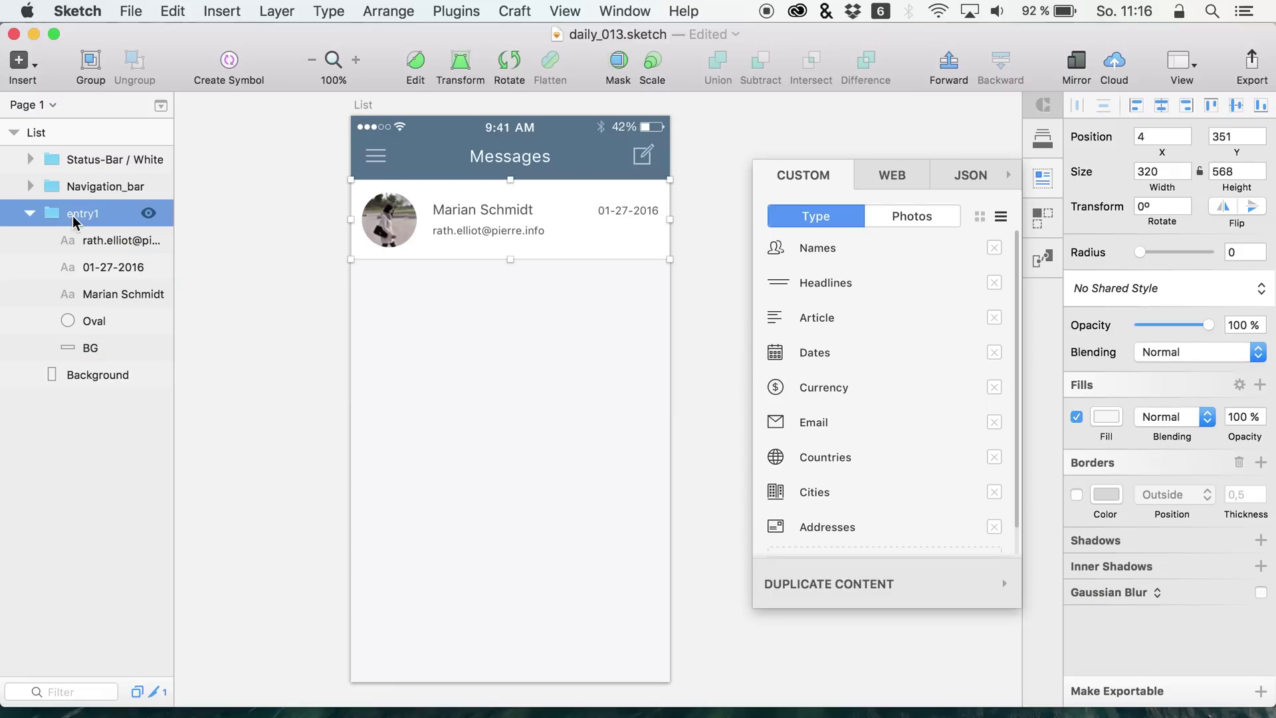
{"action": "left_click", "coordinate": [30, 214]}
{"action": "left_click", "coordinate": [1046, 184]}
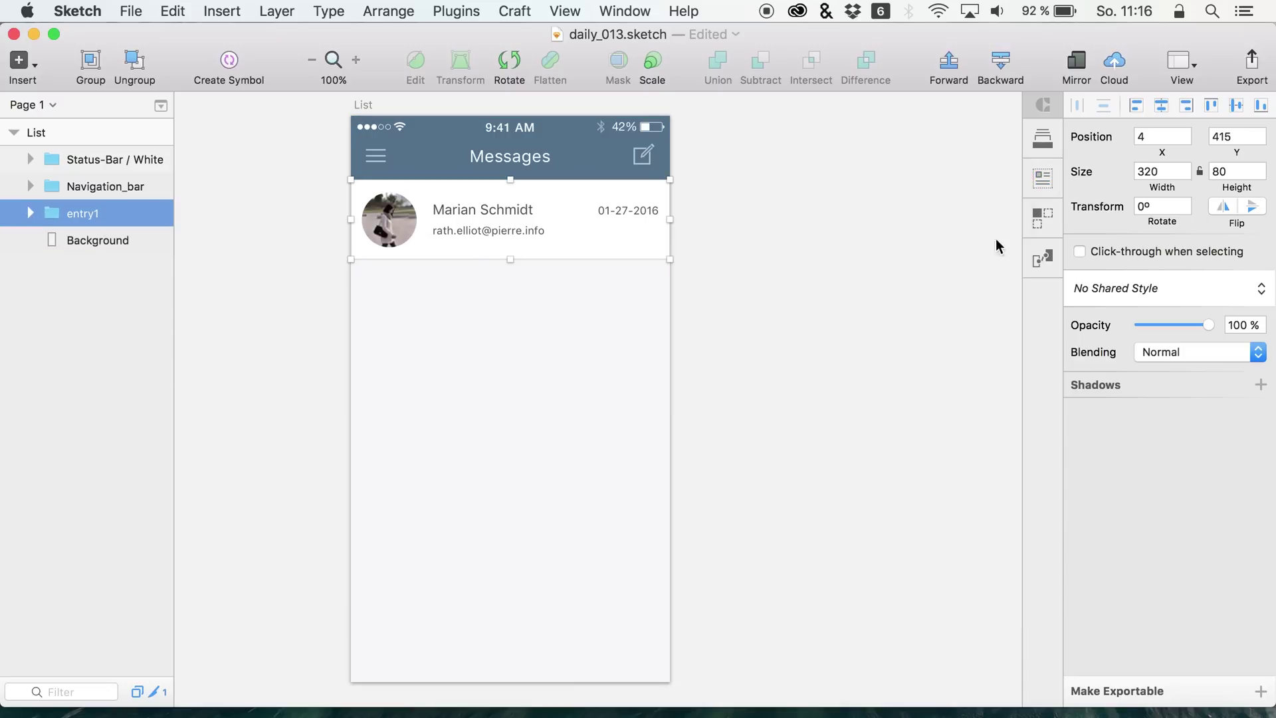
Duplicate entry1 vertically: 8 copies with 0 spacing
{"action": "left_click", "coordinate": [1042, 218]}
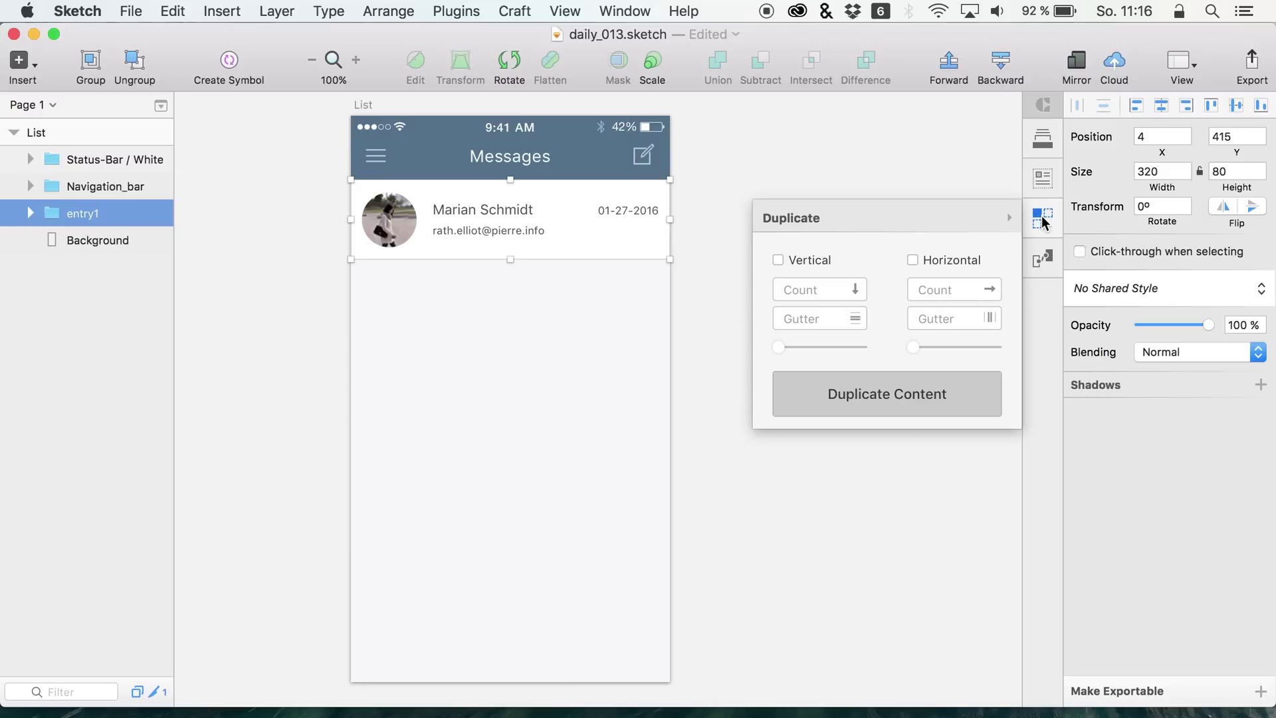
{"action": "left_click", "coordinate": [779, 261]}
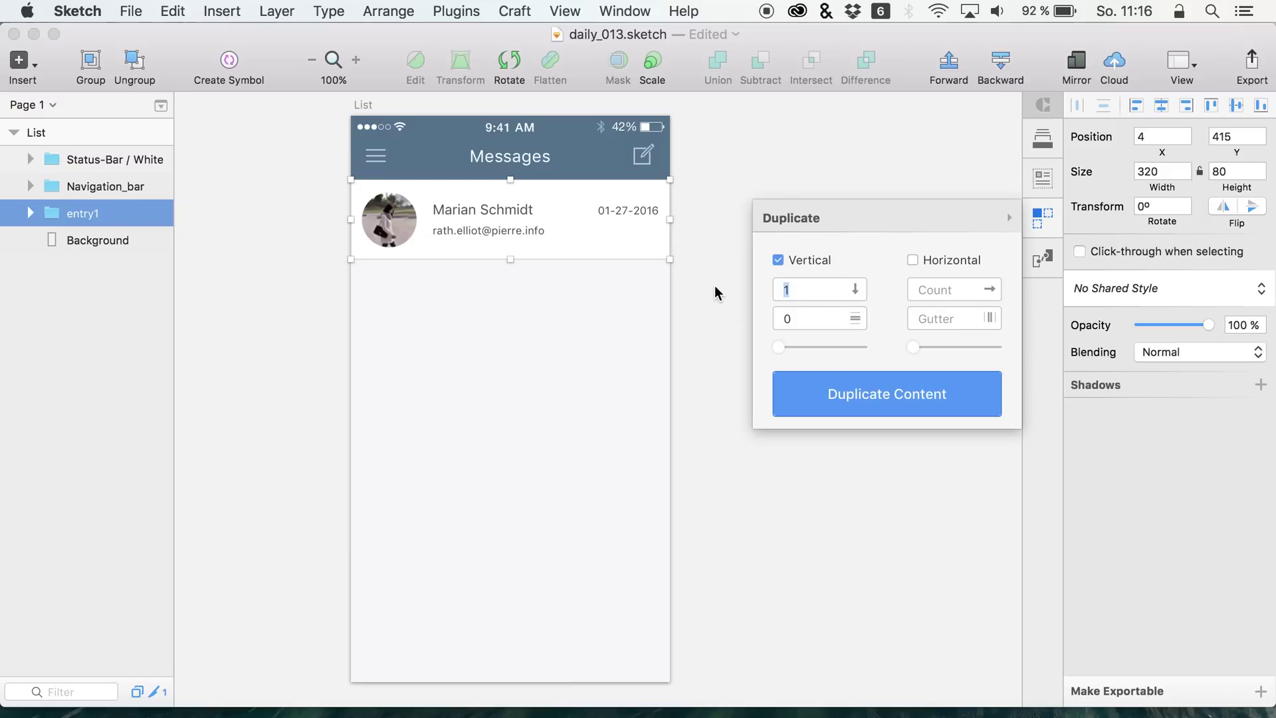
{"action": "type", "text": "8"}
{"action": "key", "text": "BackSpace"}
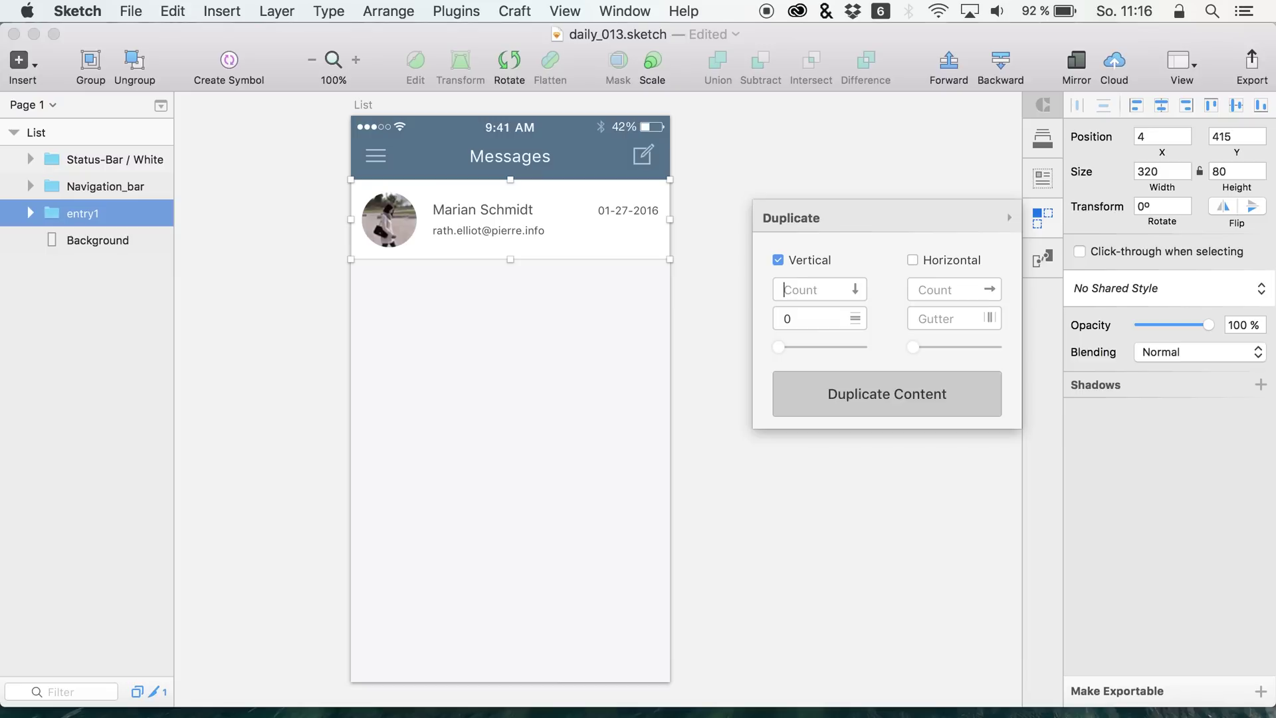
{"action": "type", "text": "8"}
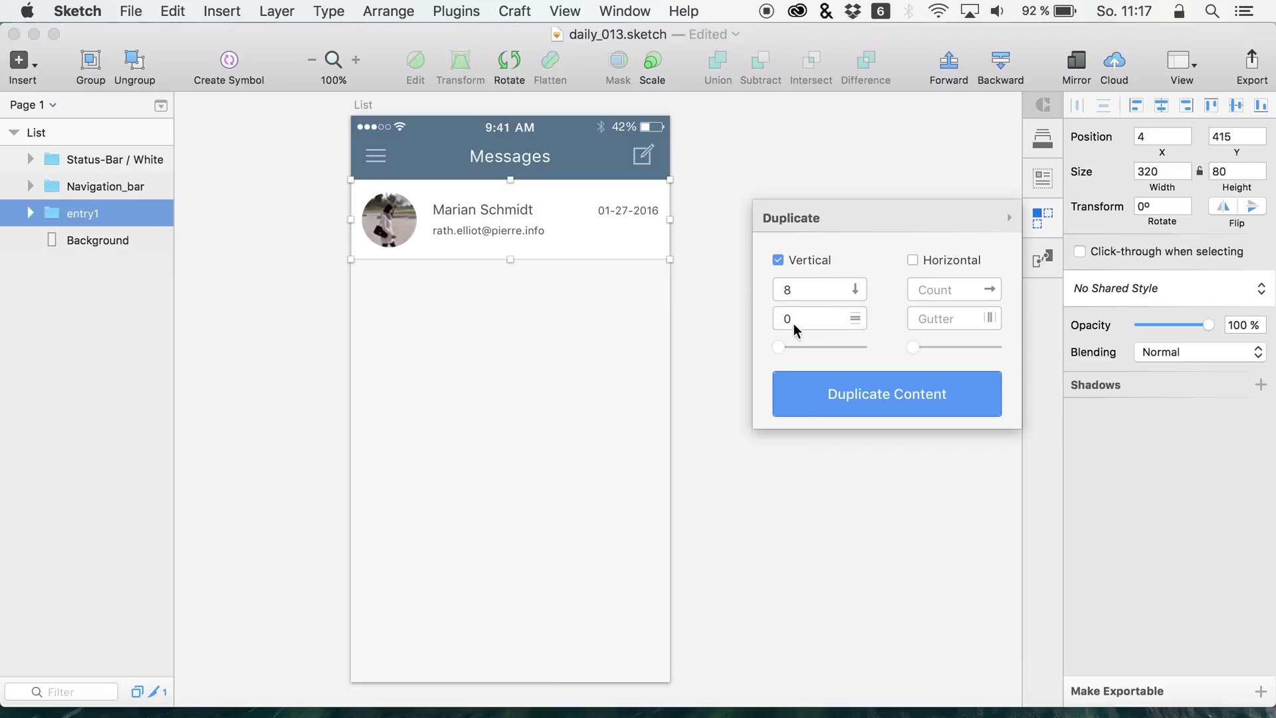
{"action": "left_click_drag", "start_coordinate": [838, 347], "coordinate": [769, 341]}
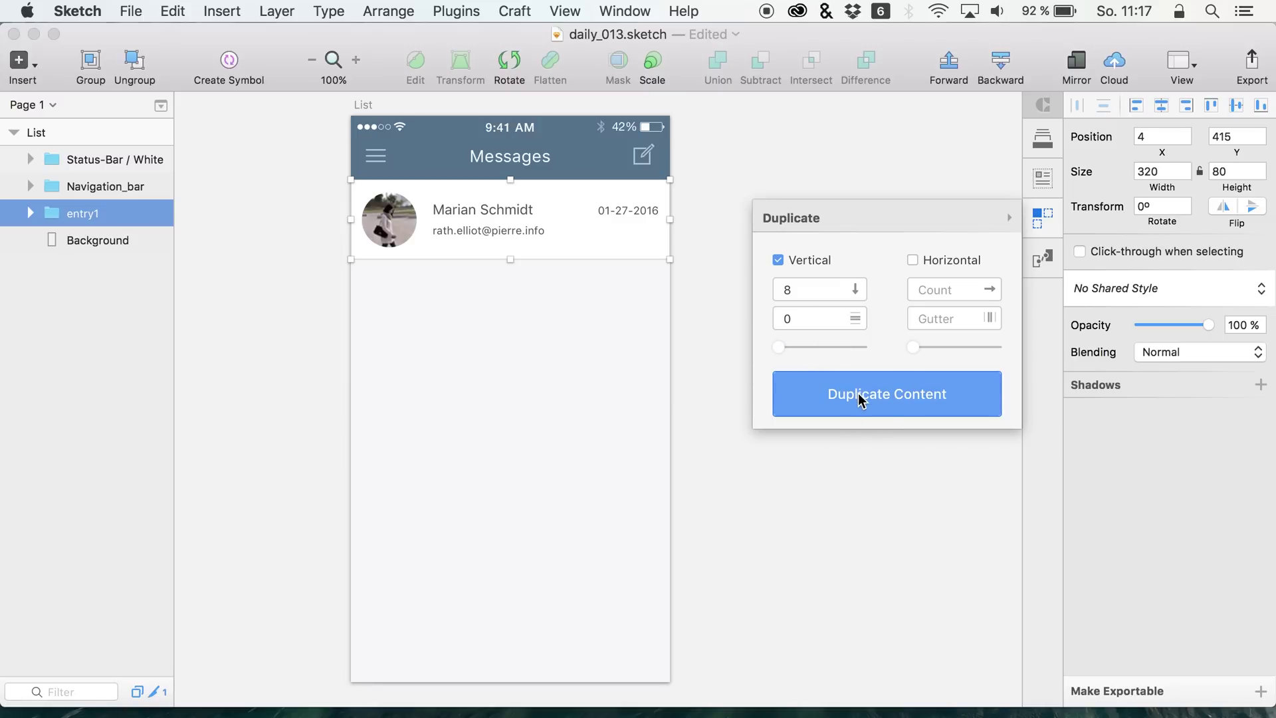
{"action": "left_click", "coordinate": [801, 384]}
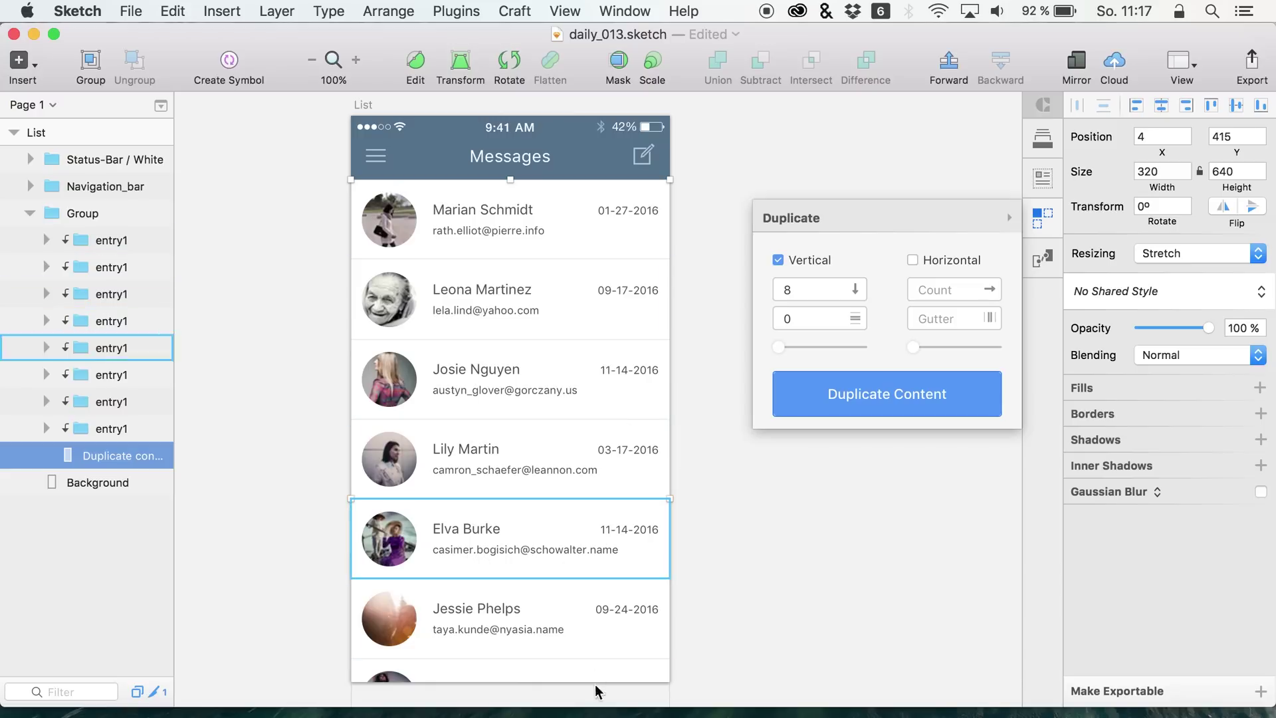
Review the eight generated rows and close the Duplicate panel
{"action": "scroll", "coordinate": [621, 550], "scroll_direction": "down", "scroll_amount": 3}
{"action": "scroll", "coordinate": [621, 550], "scroll_direction": "down", "scroll_amount": 5}
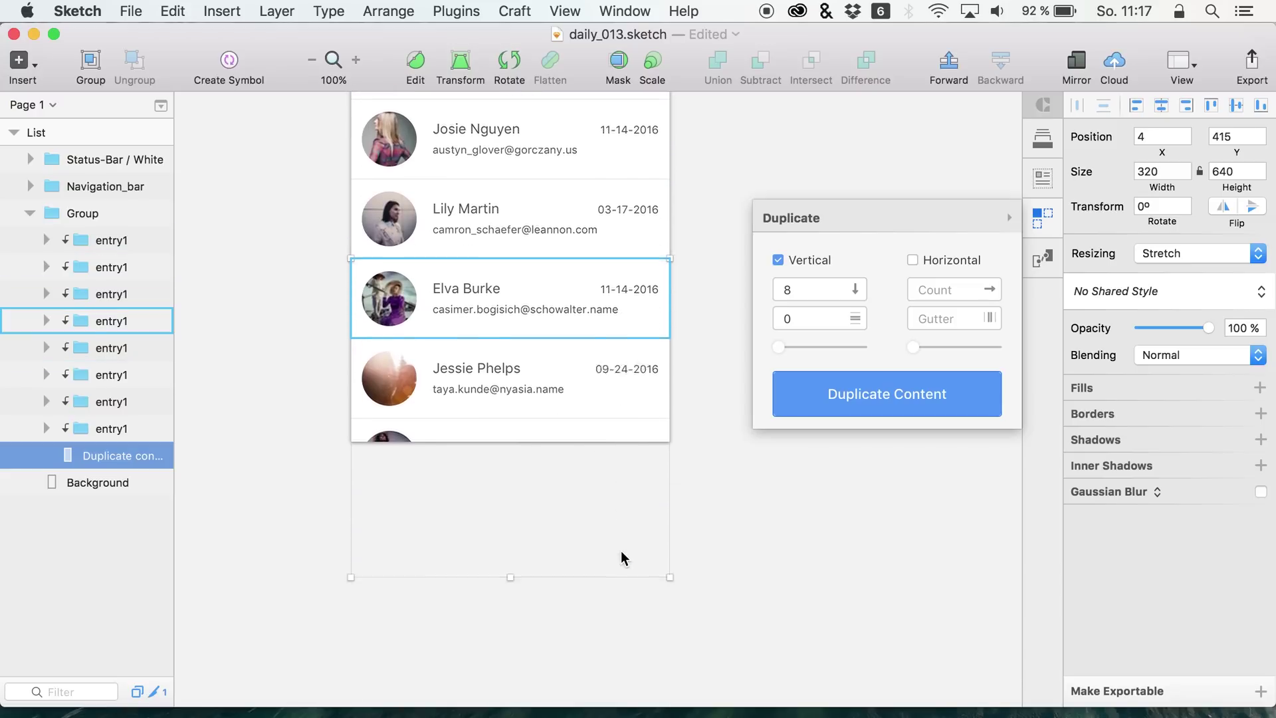
{"action": "scroll", "coordinate": [608, 538], "scroll_direction": "up", "scroll_amount": 2}
{"action": "scroll", "coordinate": [602, 447], "scroll_direction": "up", "scroll_amount": 7}
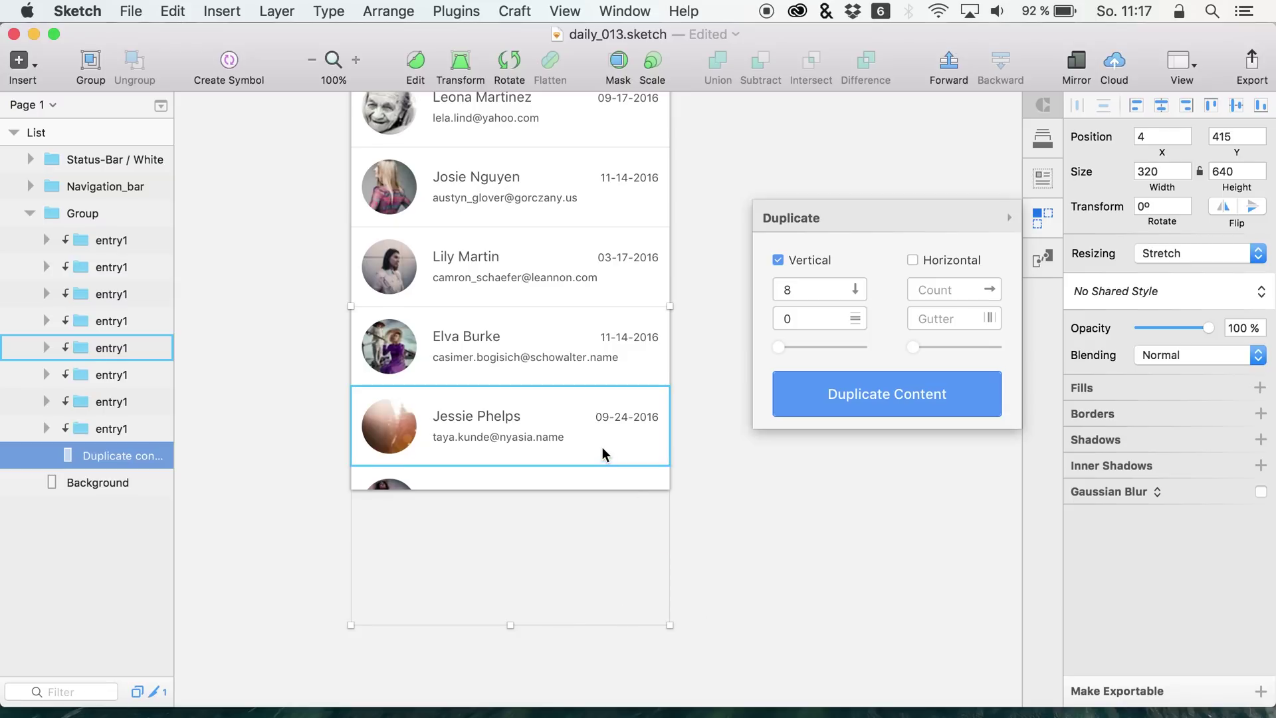
{"action": "scroll", "coordinate": [602, 446], "scroll_direction": "up", "scroll_amount": 1}
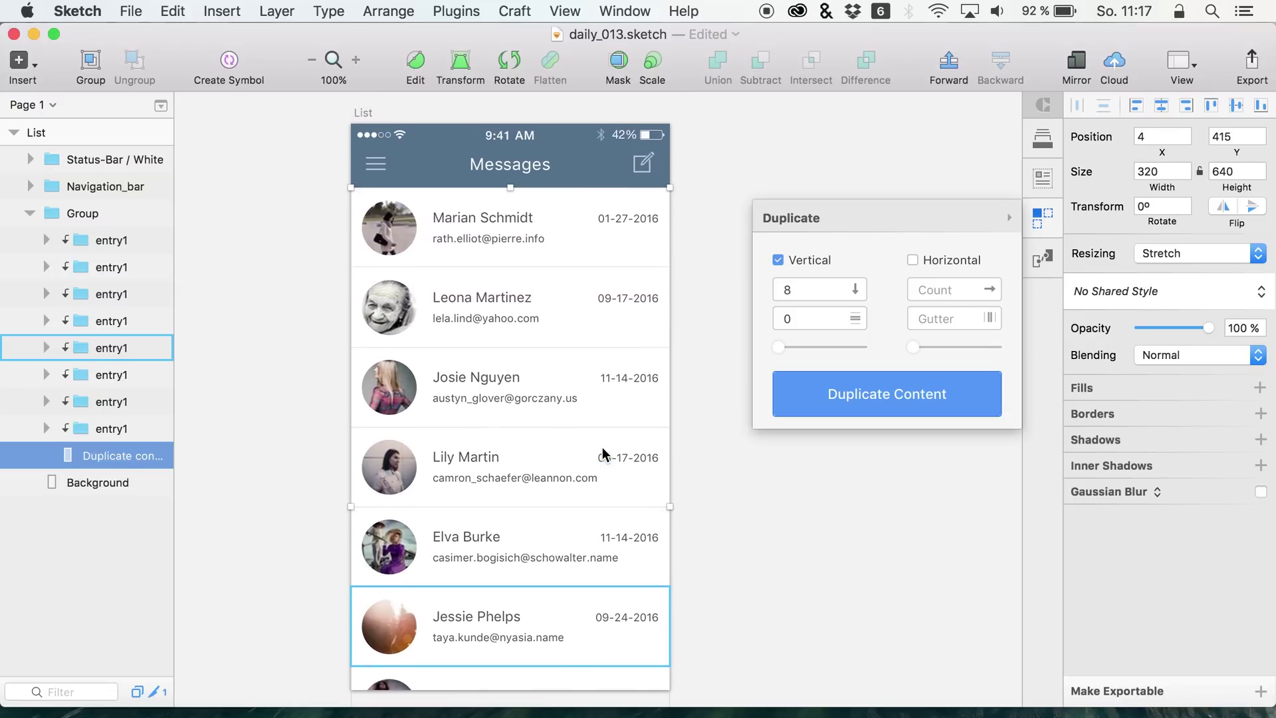
{"action": "scroll", "coordinate": [602, 446], "scroll_direction": "down", "scroll_amount": 1}
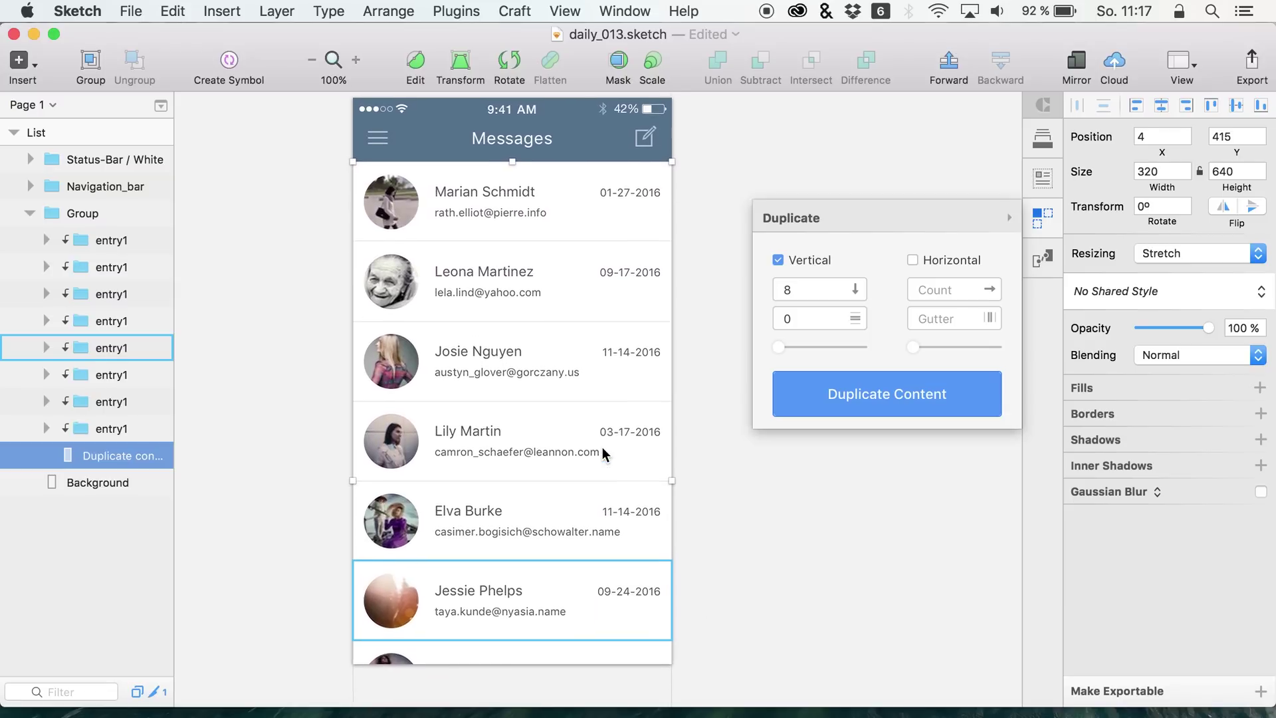
{"action": "scroll", "coordinate": [602, 446], "scroll_direction": "left", "scroll_amount": 2}
{"action": "left_click", "coordinate": [1042, 219]}
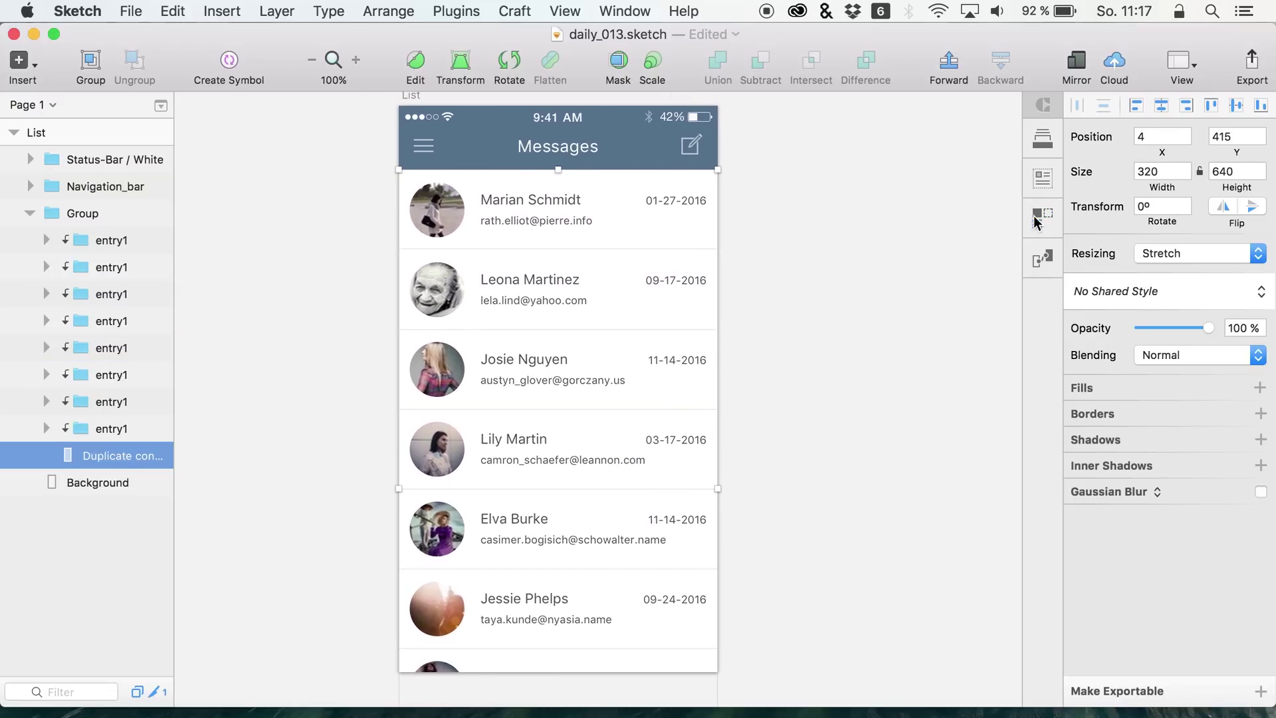
{"action": "scroll", "coordinate": [875, 242], "scroll_direction": "up", "scroll_amount": 1}
{"action": "left_click", "coordinate": [875, 242]}
{"action": "scroll", "coordinate": [851, 307], "scroll_direction": "down", "scroll_amount": 3}
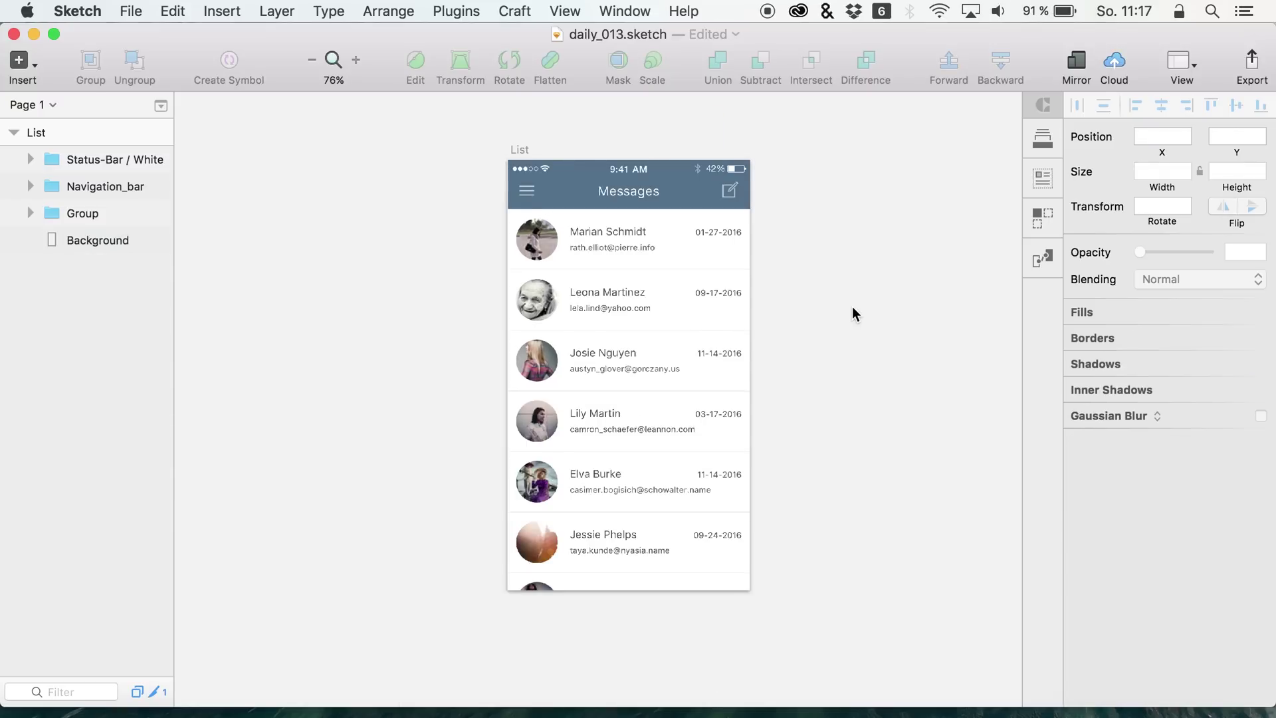
{"action": "scroll", "coordinate": [852, 313], "scroll_direction": "right", "scroll_amount": 1}
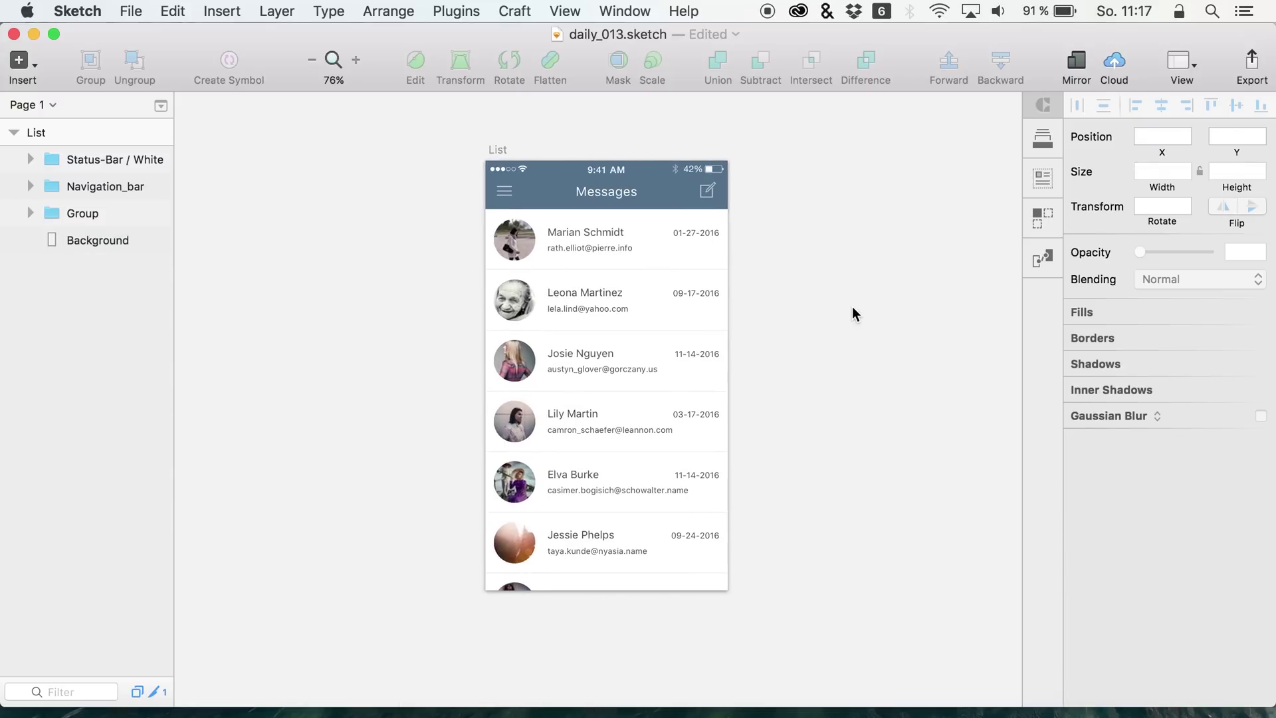
{"action": "scroll", "coordinate": [852, 312], "scroll_direction": "up", "scroll_amount": 1}
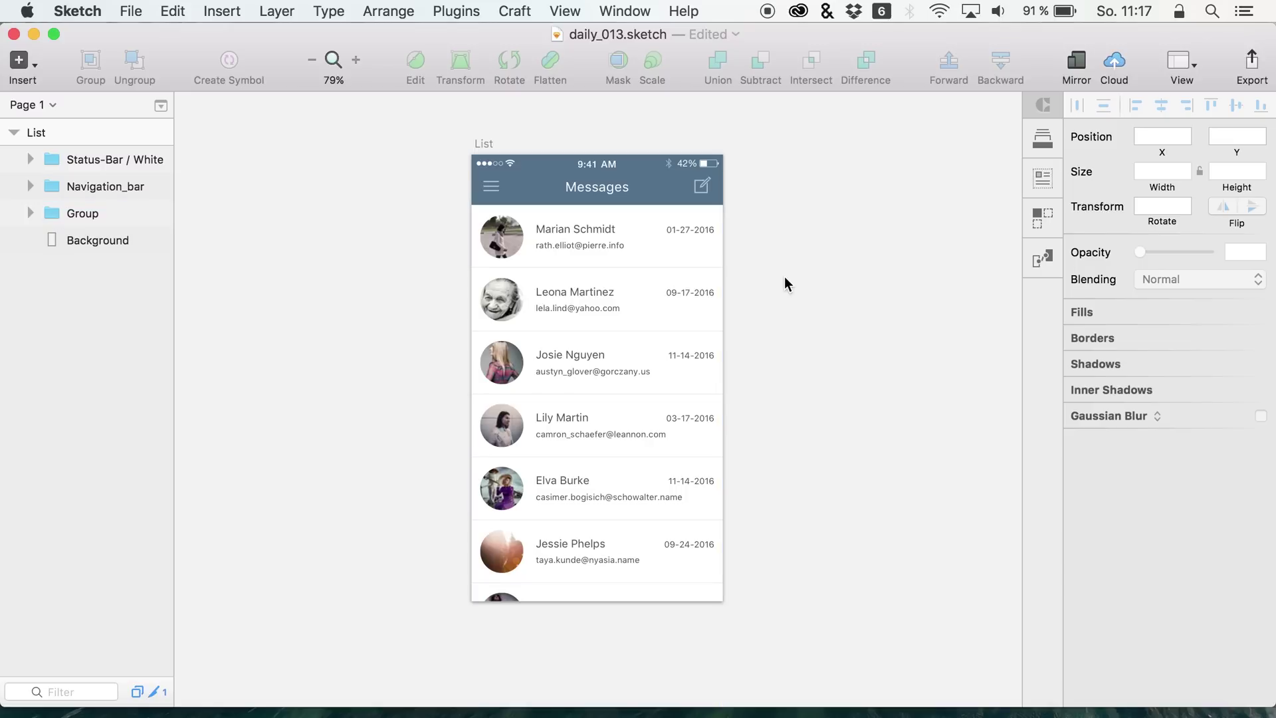
{"action": "scroll", "coordinate": [784, 281], "scroll_direction": "left", "scroll_amount": 3}
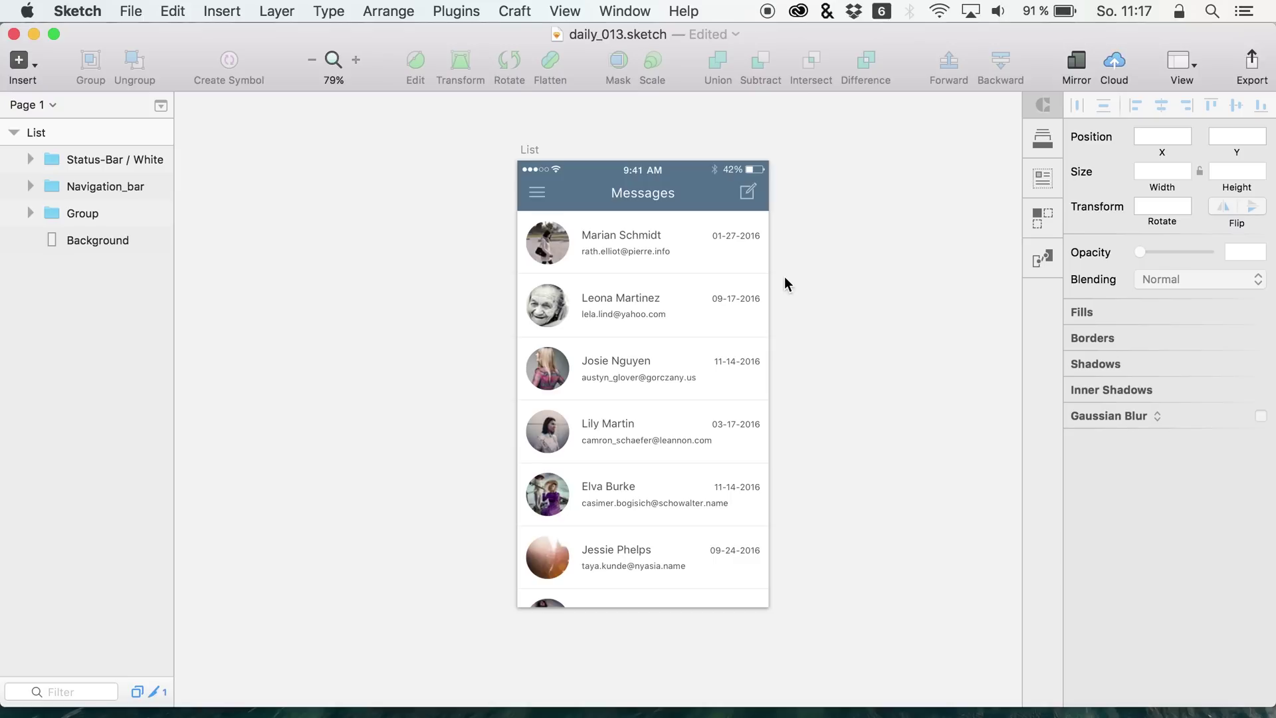
{"action": "scroll", "coordinate": [790, 275], "scroll_direction": "up", "scroll_amount": 2}
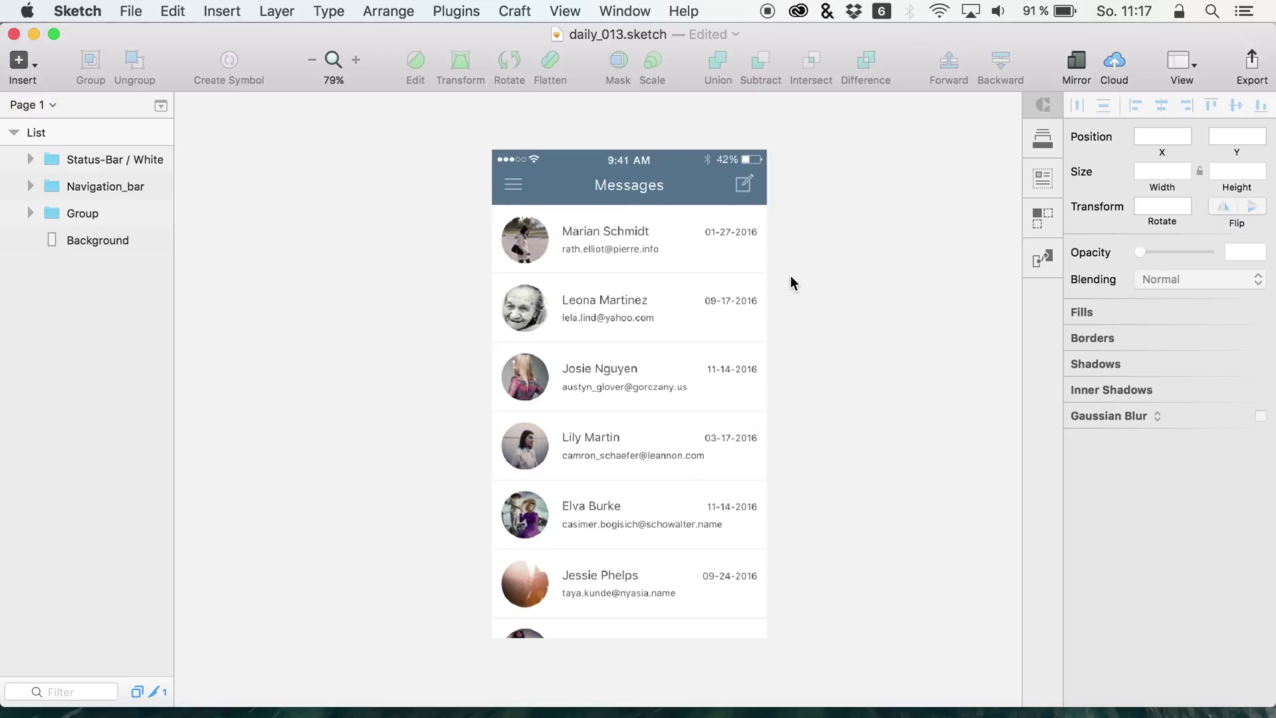